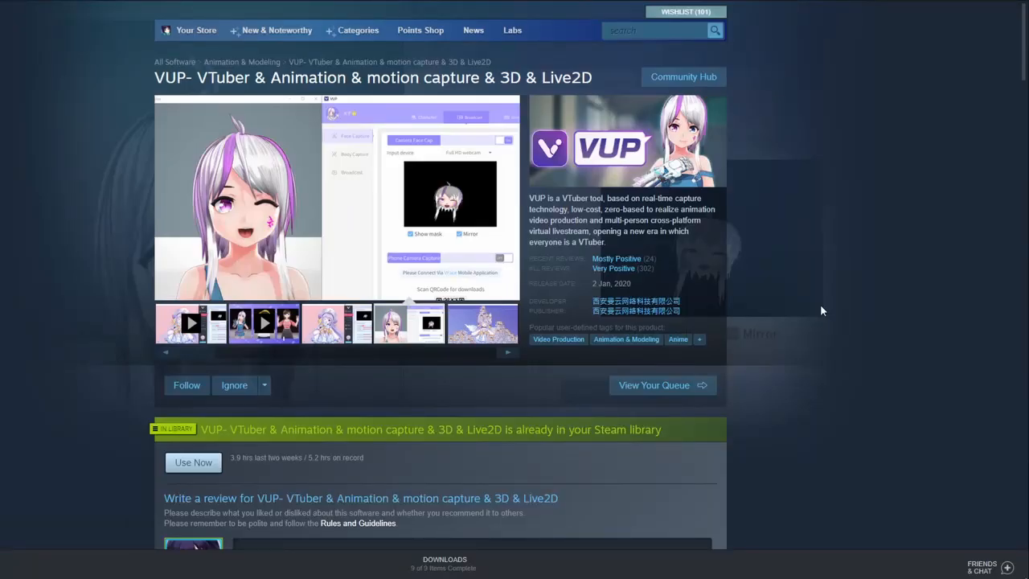
mouse_move(204, 577)
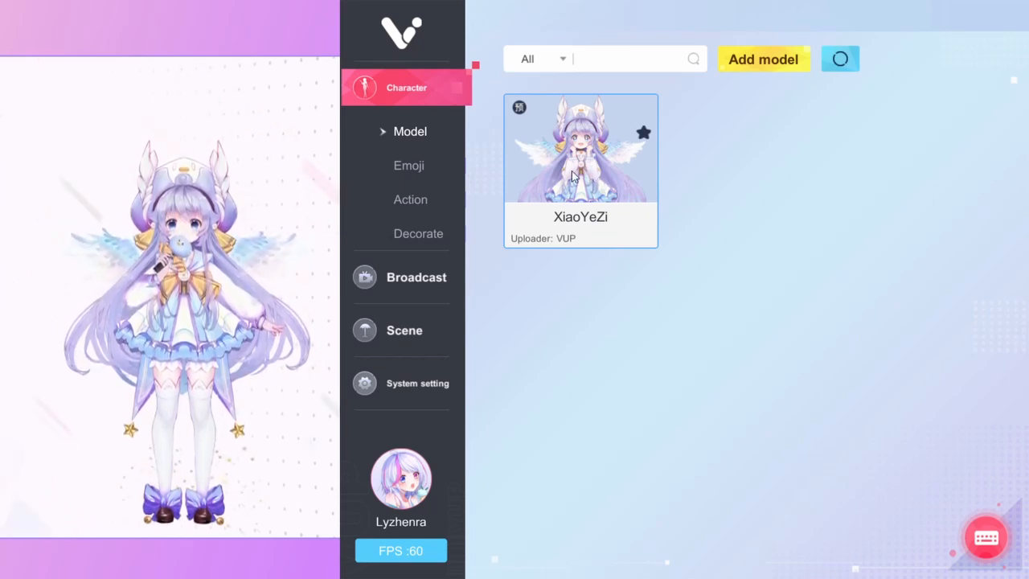
left_click(764, 64)
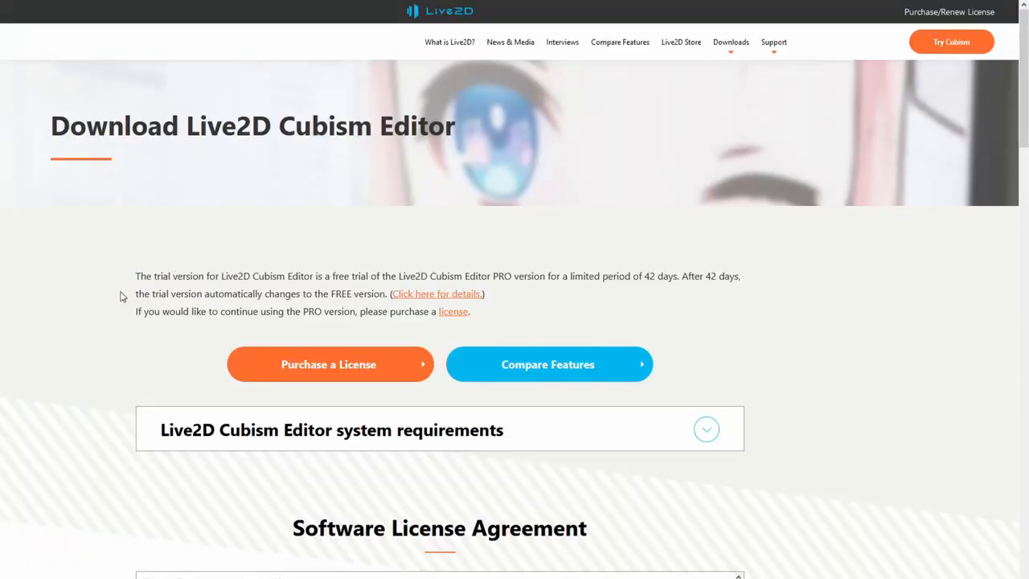
Review the Live2D Cubism Editor download page and the Sample Model Collection page down to the Rice Glassfield sample
scroll(113, 294, "down", 2)
scroll(110, 294, "up", 2)
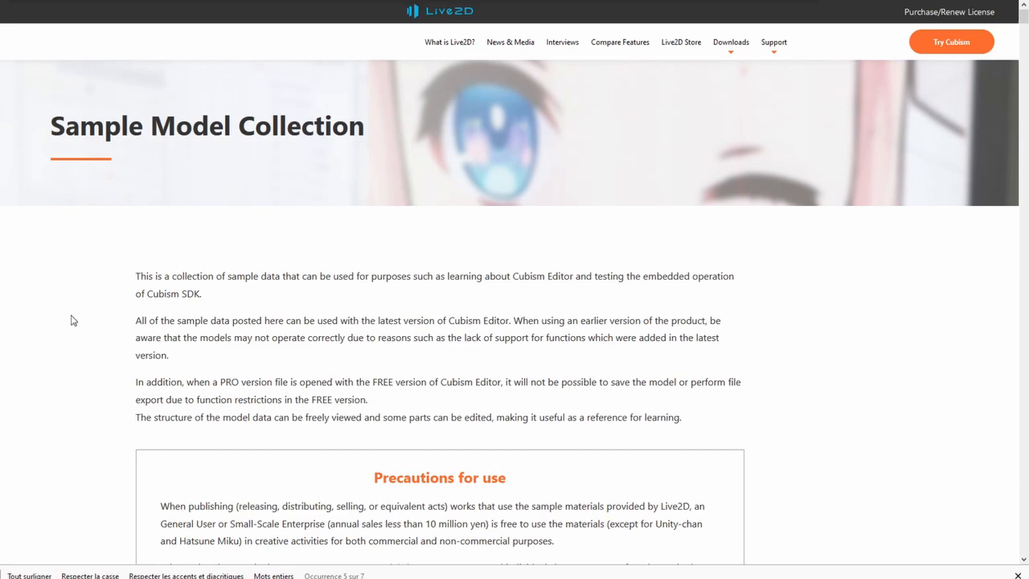
scroll(82, 307, "down", 20)
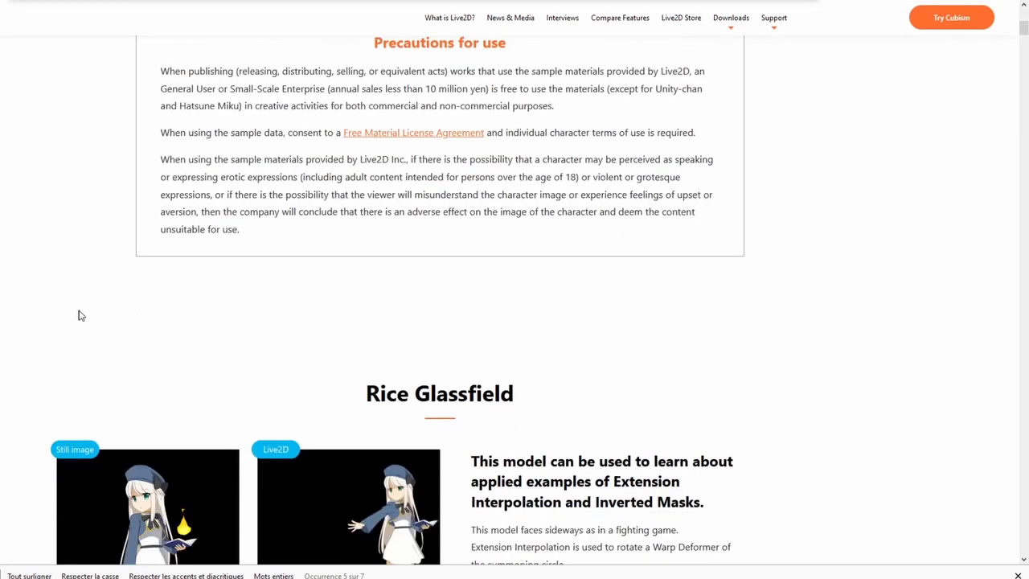
scroll(28, 384, "down", 2)
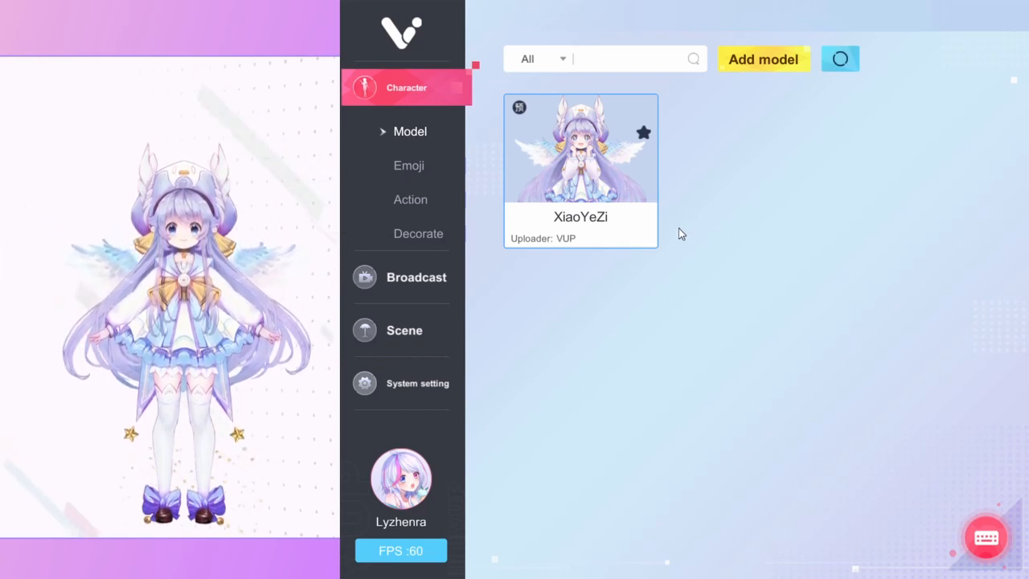
Import the haru model and move the character slightly lower in the preview
left_click(749, 62)
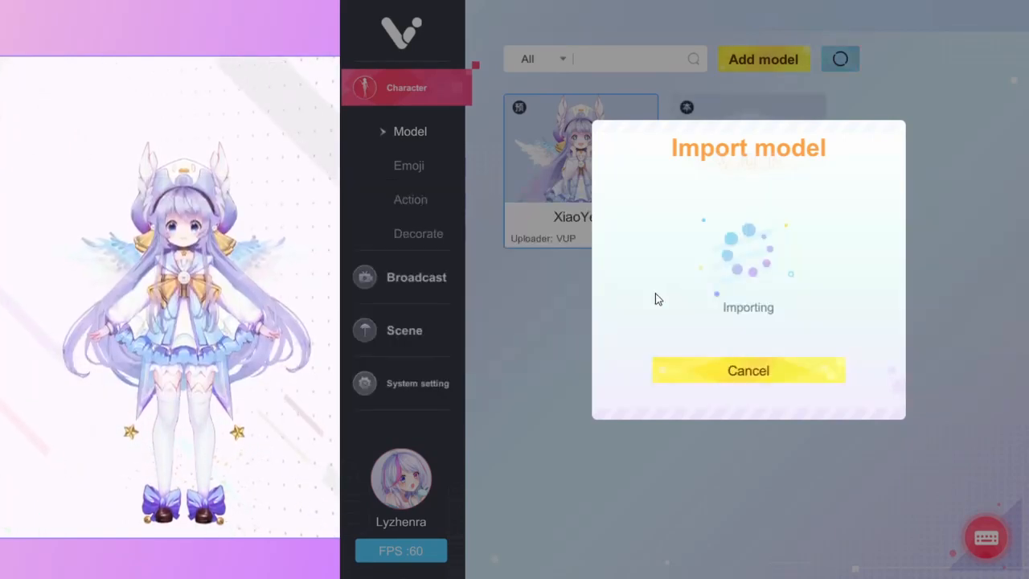
left_click(705, 368)
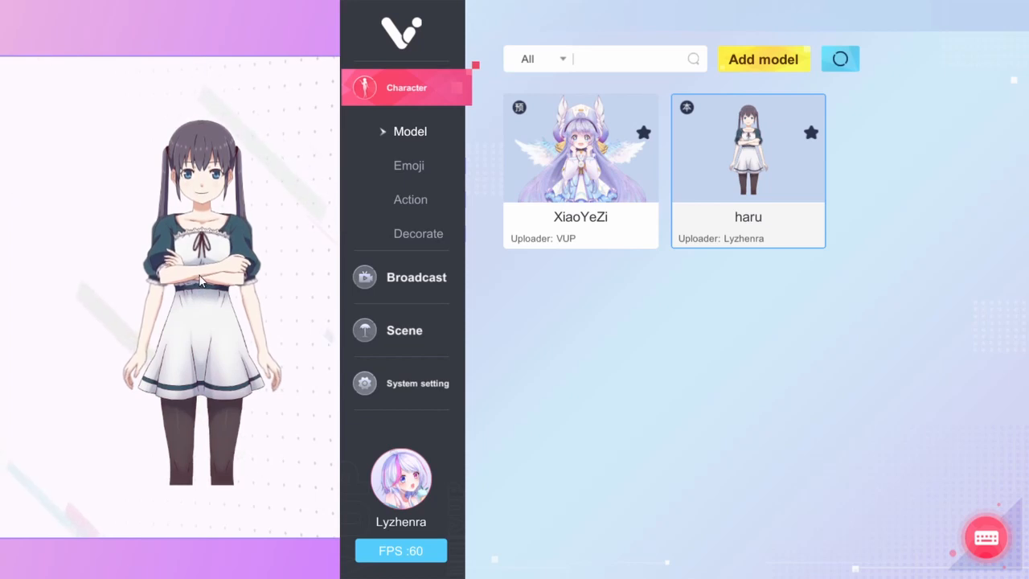
left_click_drag(201, 292, 209, 331)
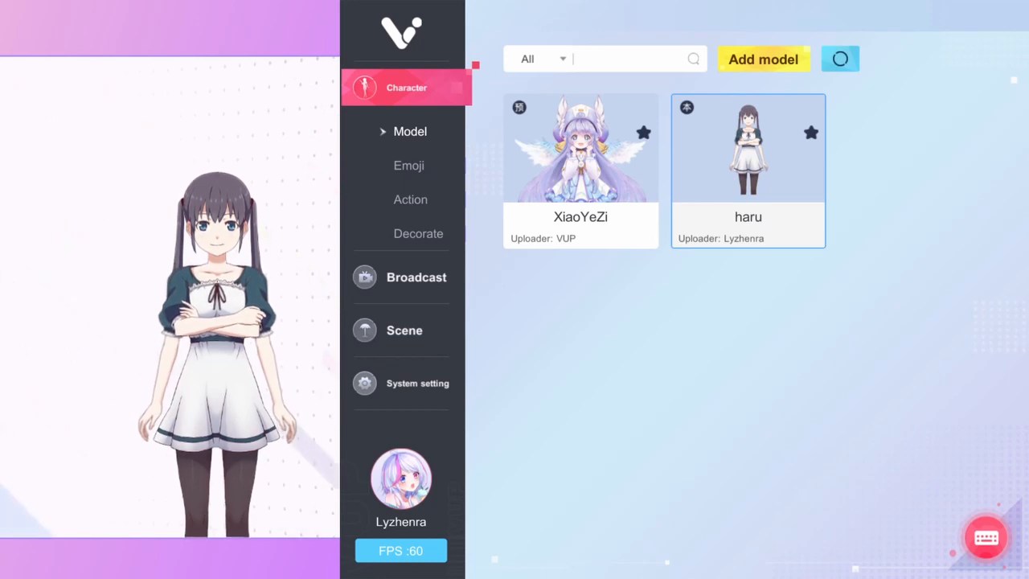
Add the haru_idle_01 action to the haru model and assign it the shortcut Z
left_click(411, 202)
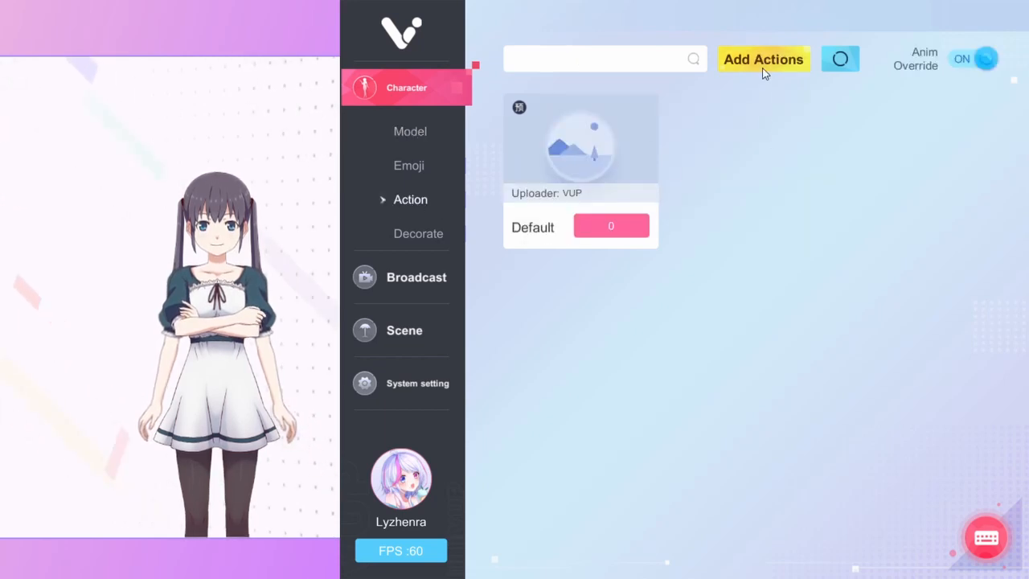
left_click(604, 168)
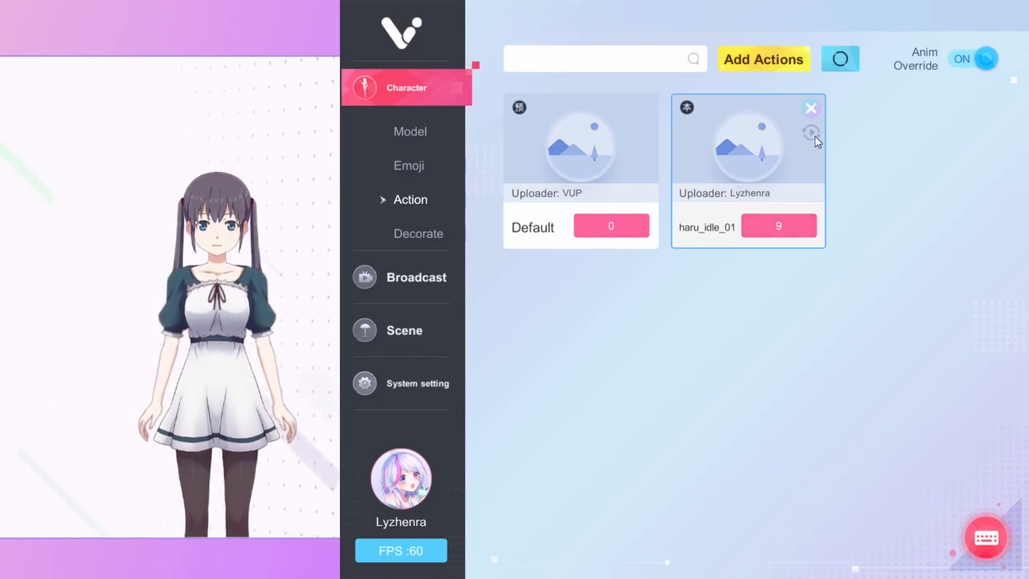
left_click(783, 232)
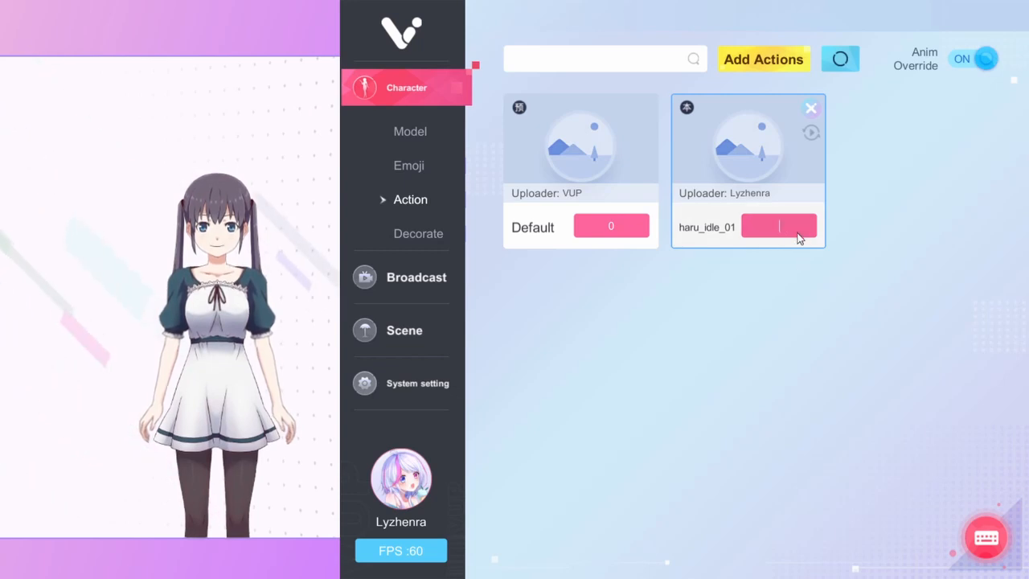
key("z")
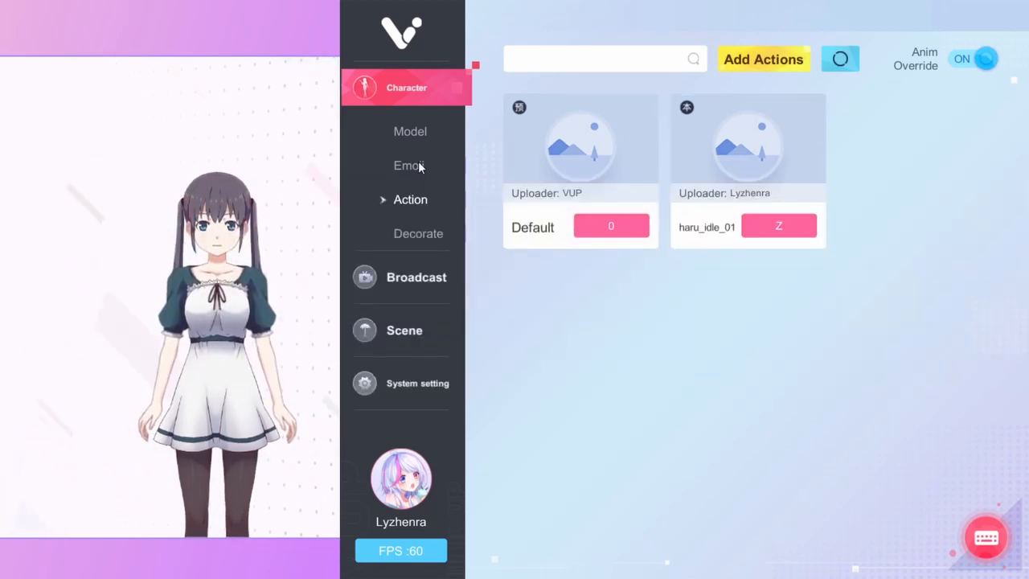
Switch to the XiaoYeZi model and try its Wow and Ah expressions
left_click(418, 165)
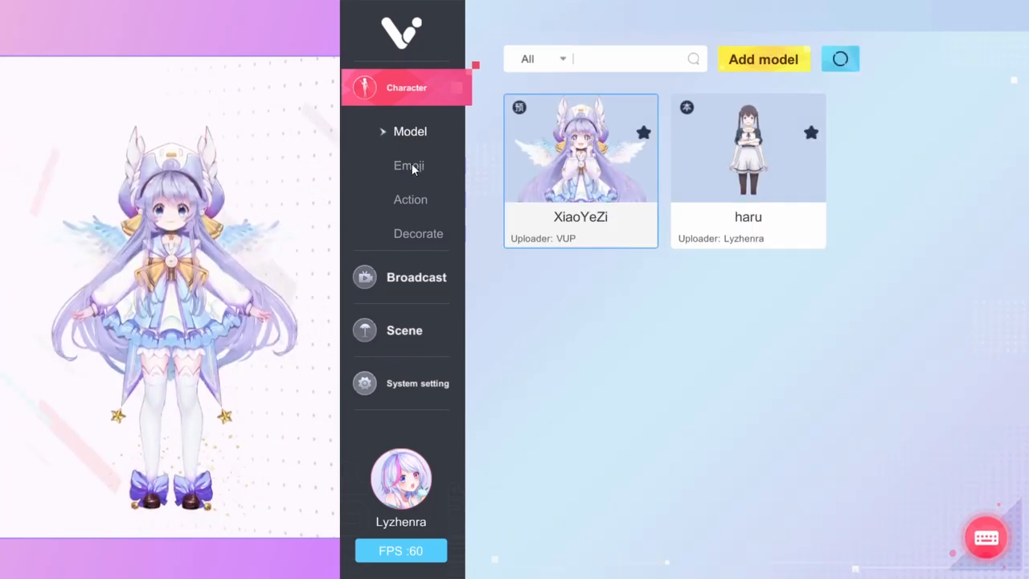
left_click(409, 165)
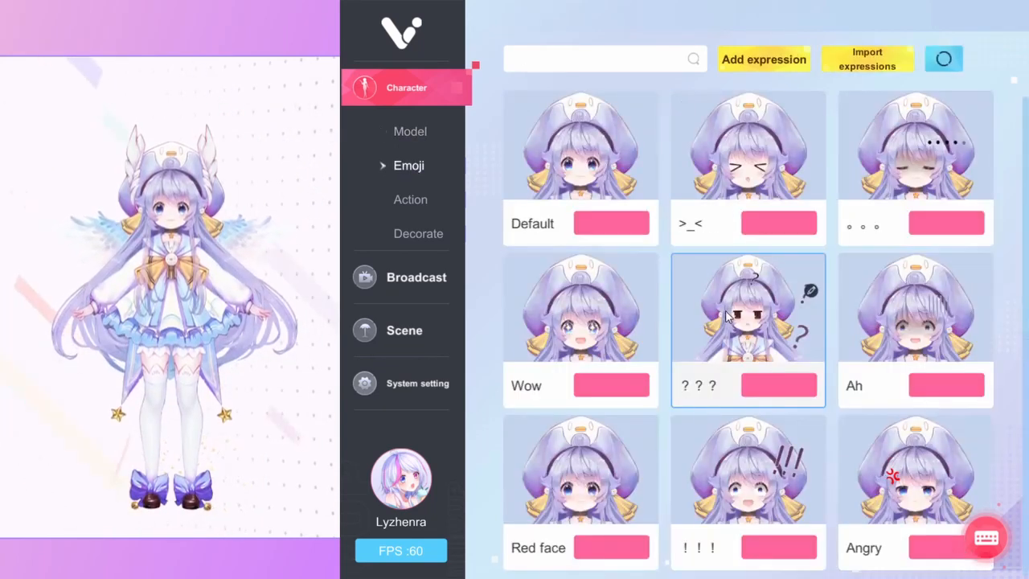
left_click(595, 306)
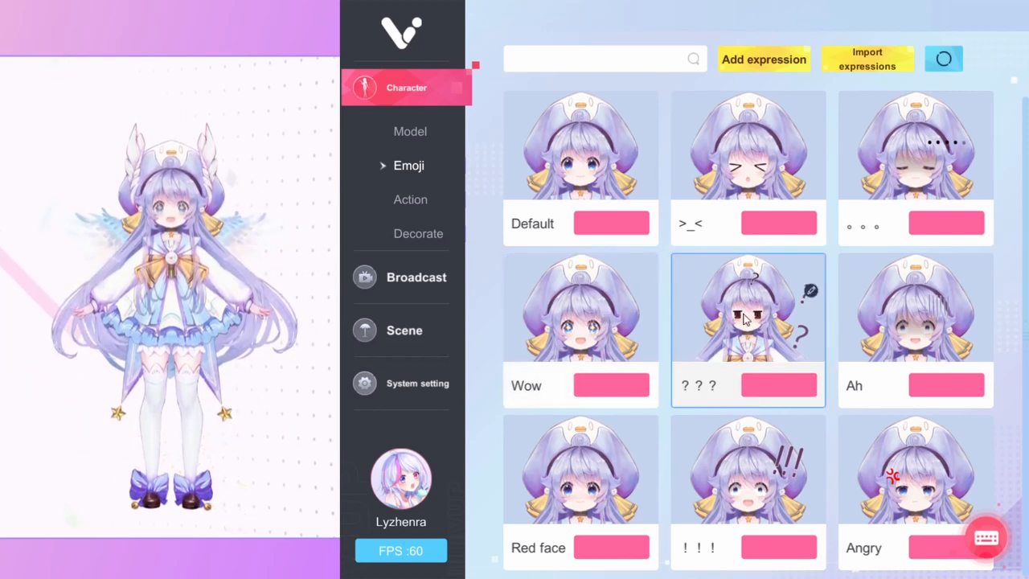
left_click(907, 314)
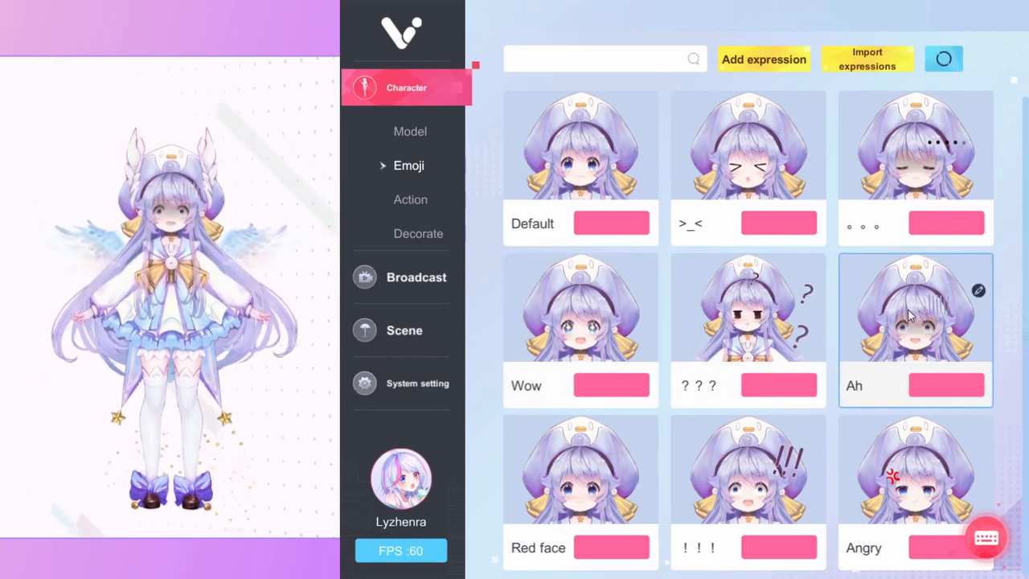
Play the Angry and Drink milk actions on the XiaoYeZi model
left_click(904, 159)
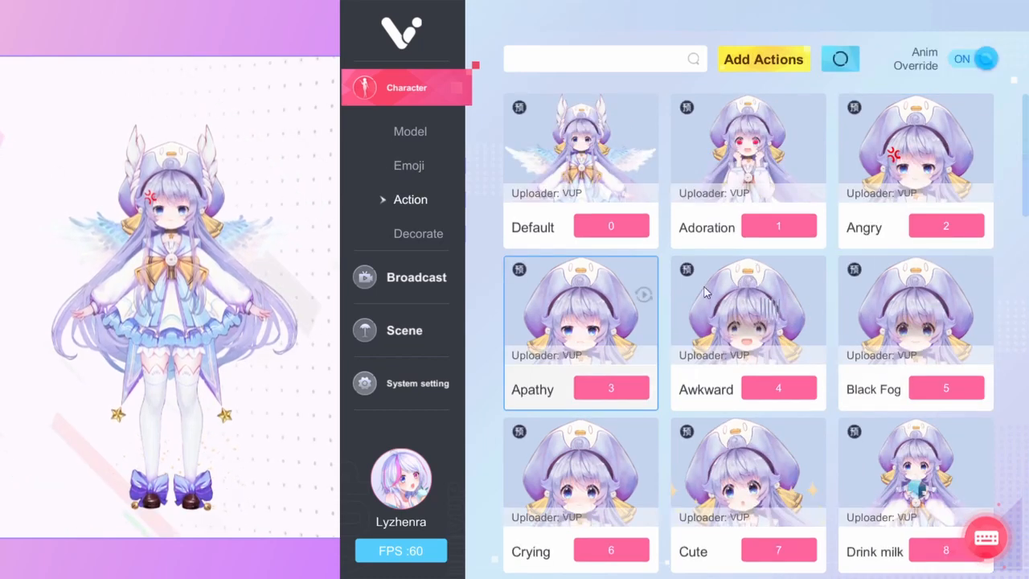
scroll(901, 394, "down", 1)
left_click(884, 389)
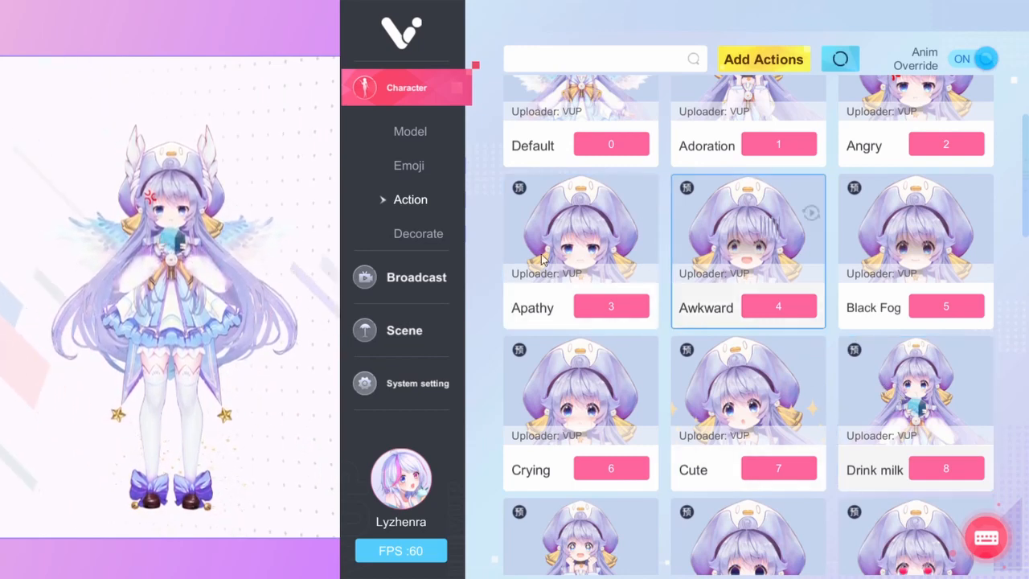
Review the shortcuts assigned to the actions and check the Background shortcuts option in the system settings
left_click(431, 198)
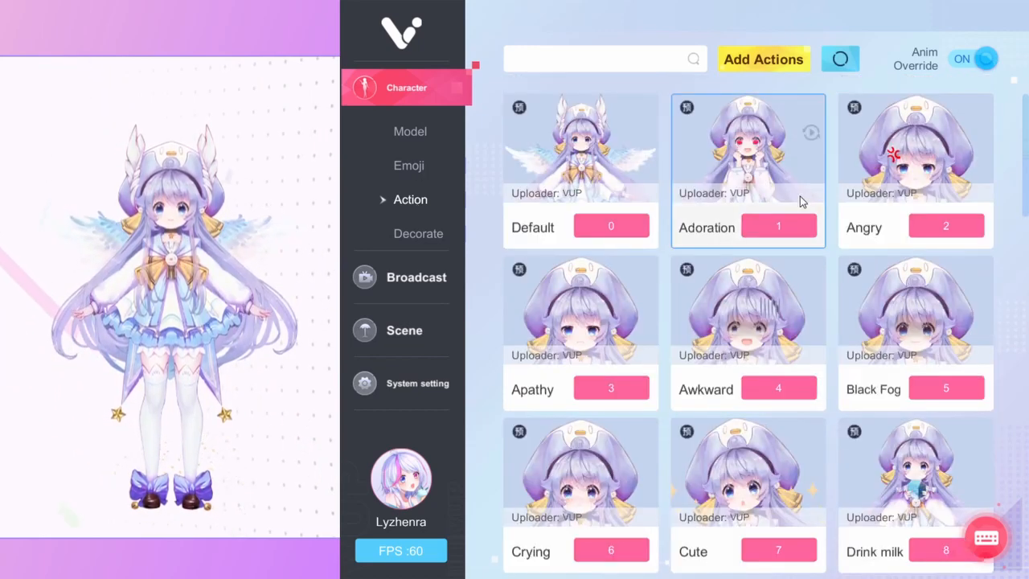
left_click(421, 385)
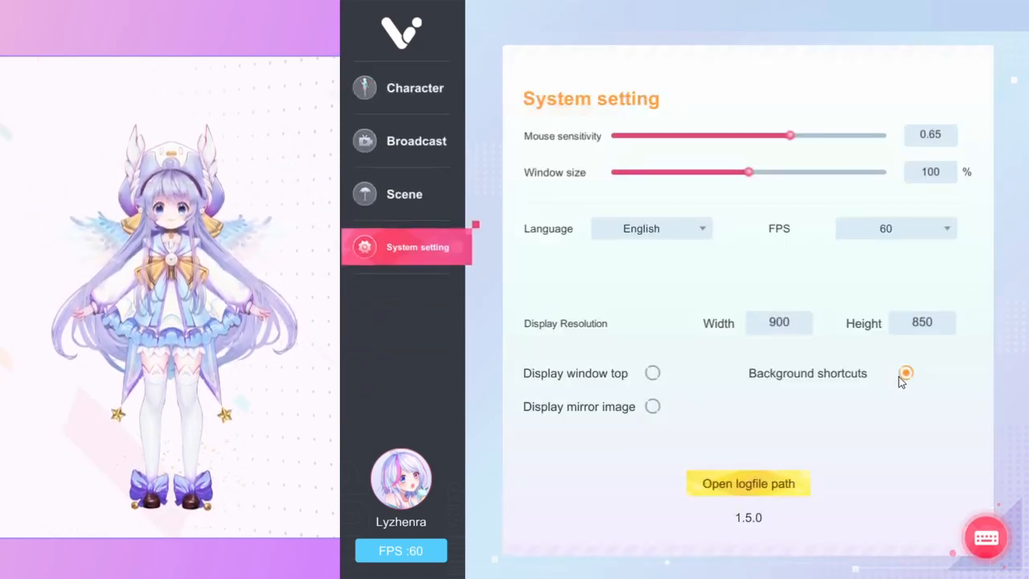
Apply the Laptop table decoration plan to the XiaoYeZi character
left_click(404, 93)
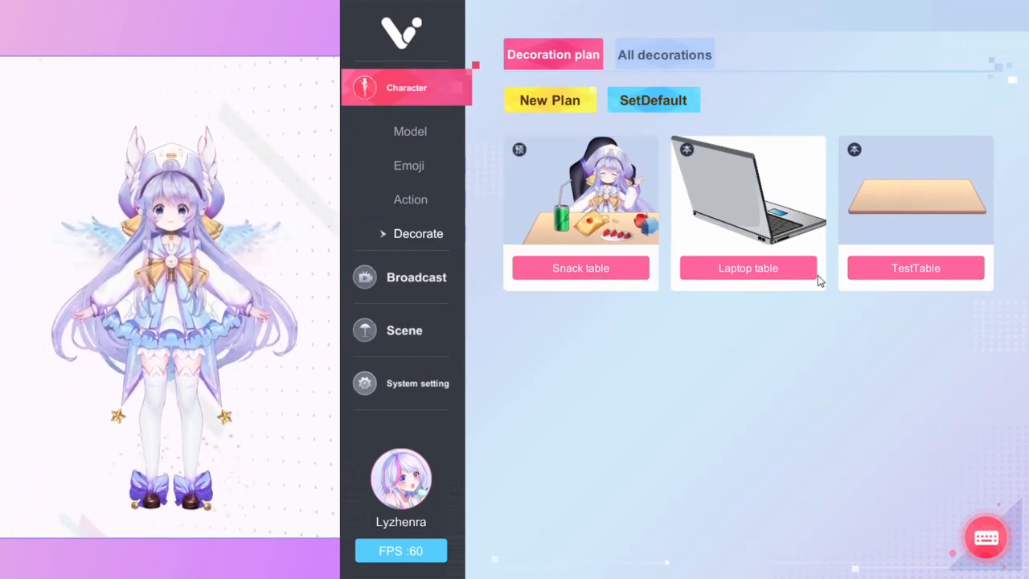
mouse_move(744, 207)
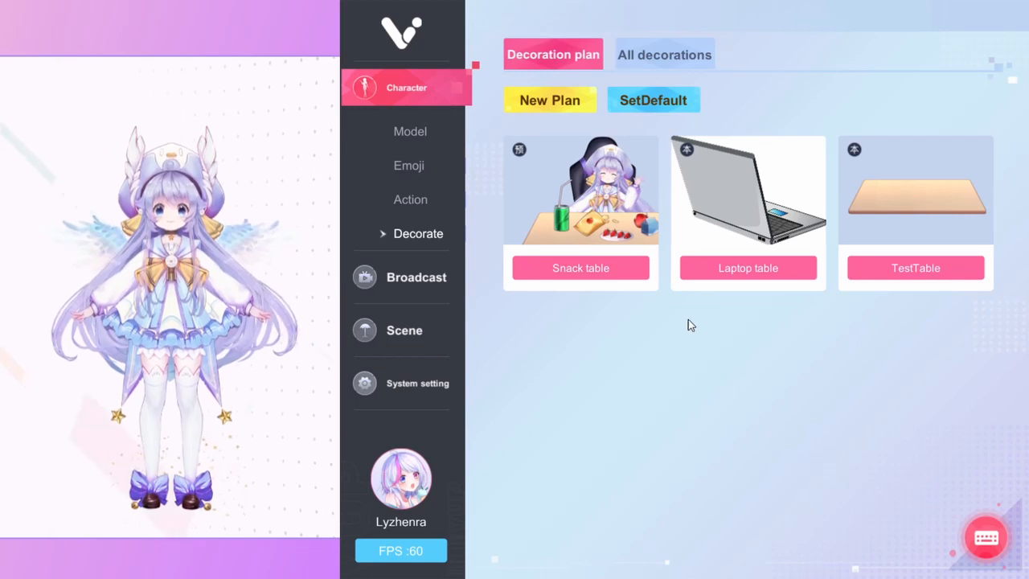
mouse_move(720, 261)
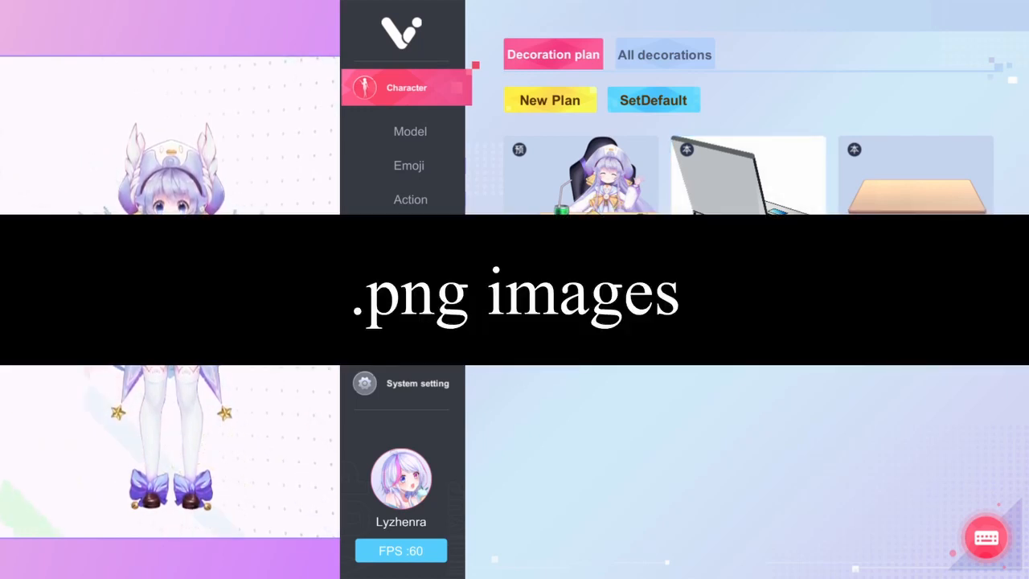
mouse_move(768, 275)
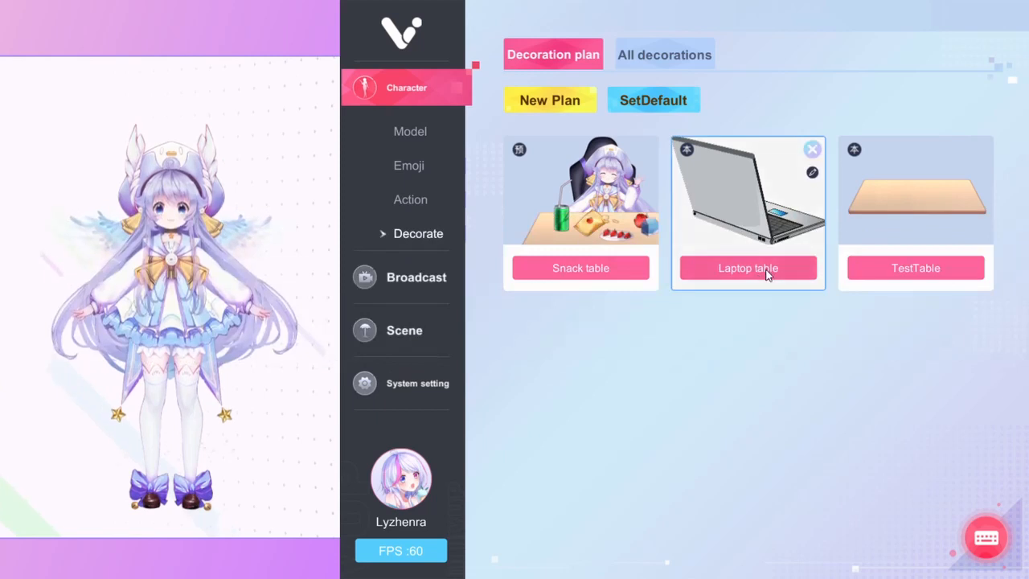
left_click(772, 228)
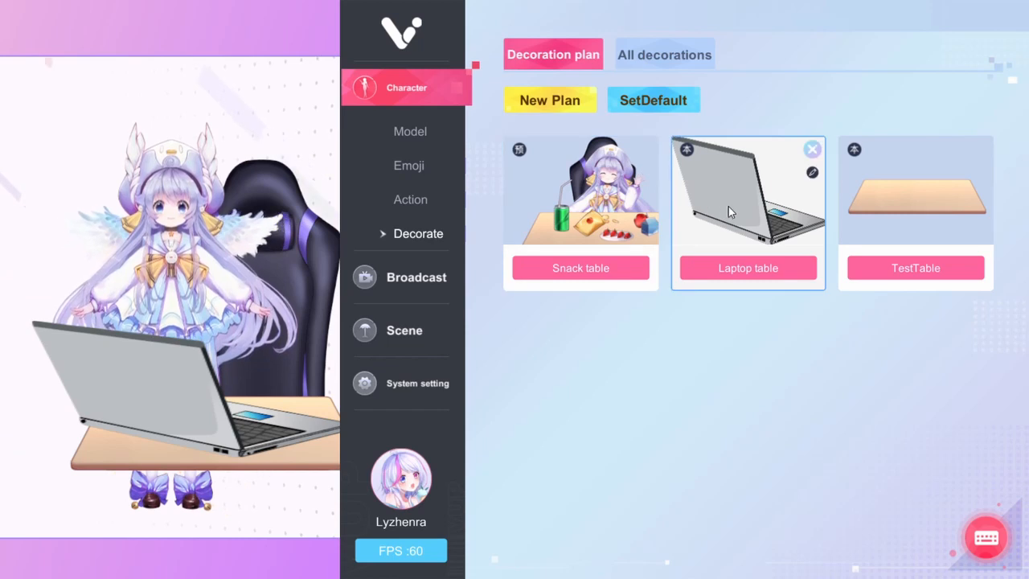
Edit the Laptop table plan, moving the gaming chair behind the character and the desktop up in front of her
left_click(812, 173)
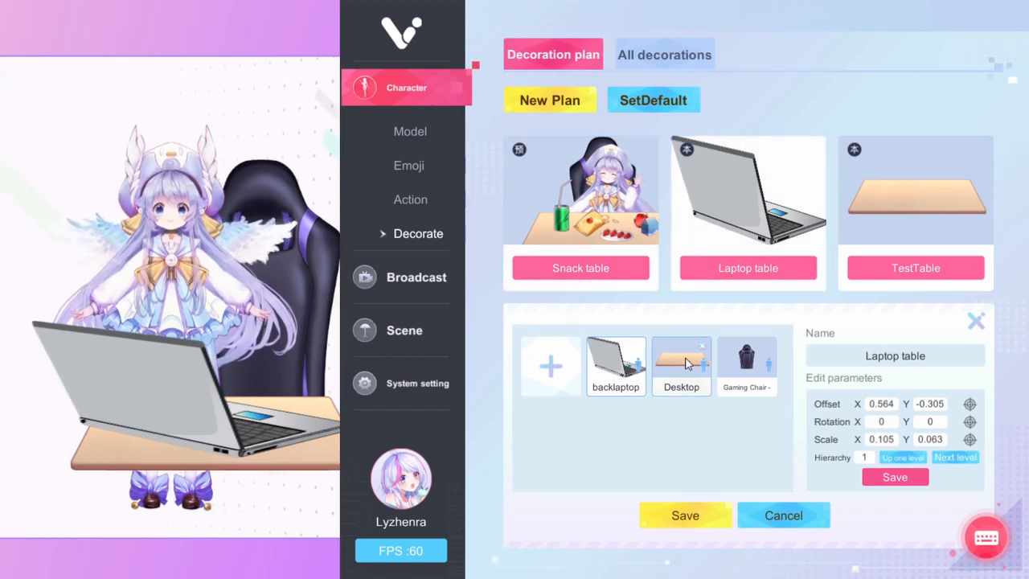
left_click(748, 366)
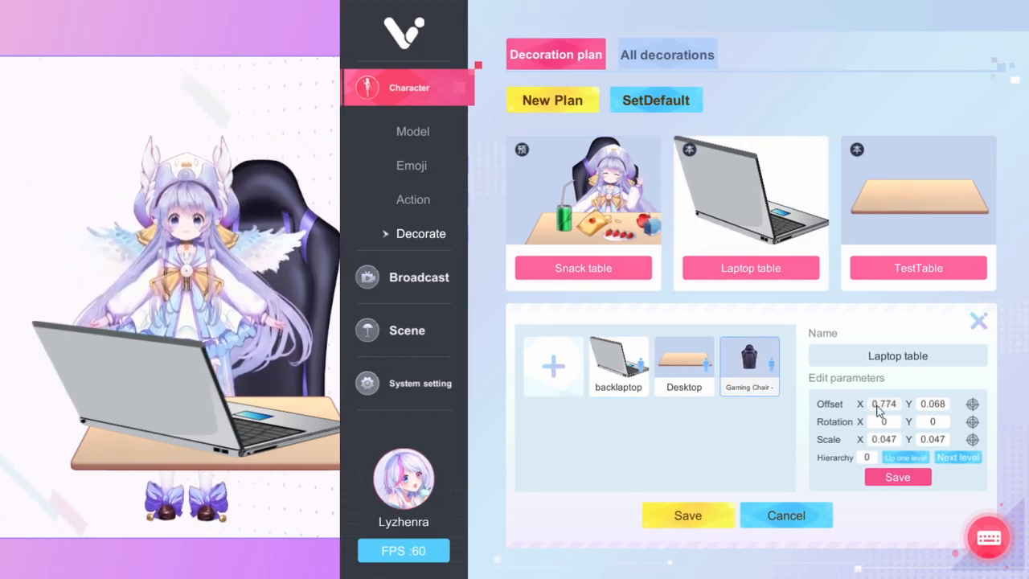
left_click(678, 369)
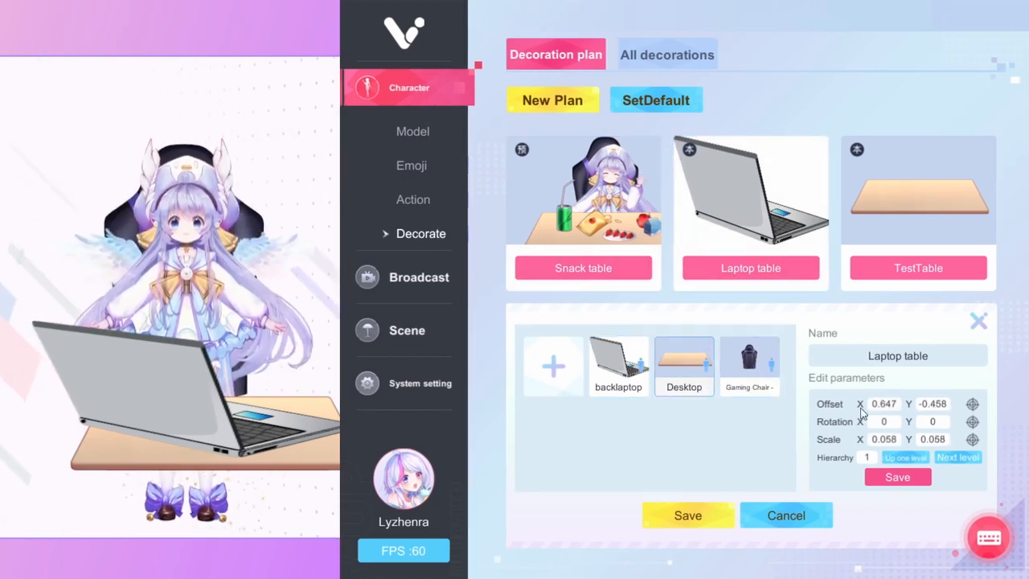
left_click(973, 404)
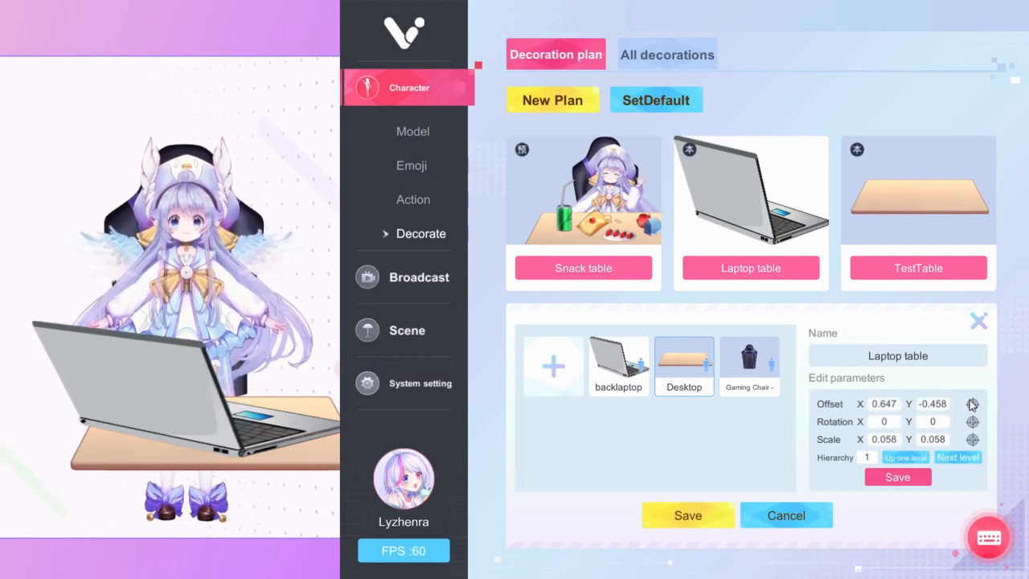
Shrink the backlaptop and place it on the desk, add a red apple beside it, and save the decoration plan
left_click(624, 363)
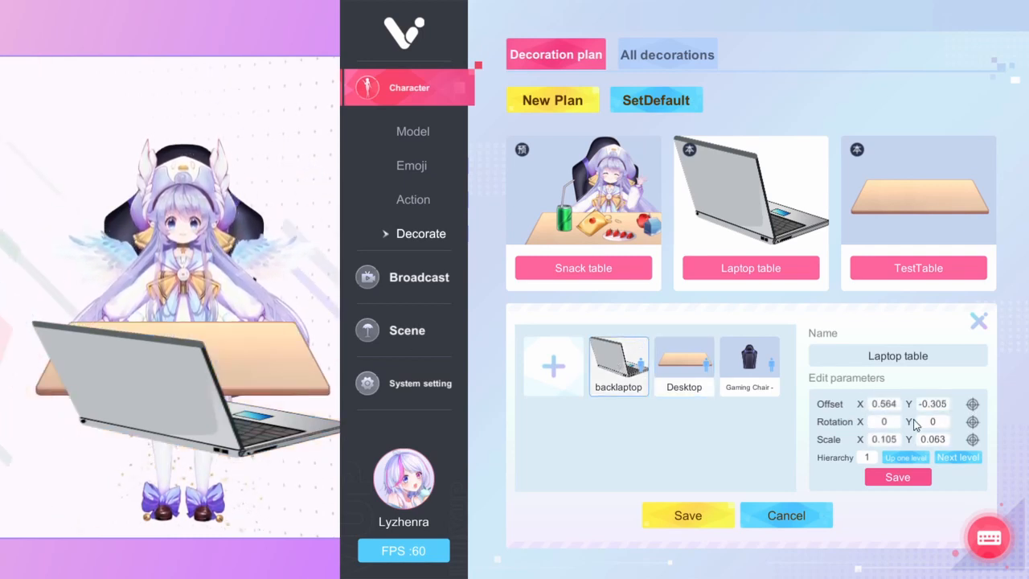
left_click(975, 404)
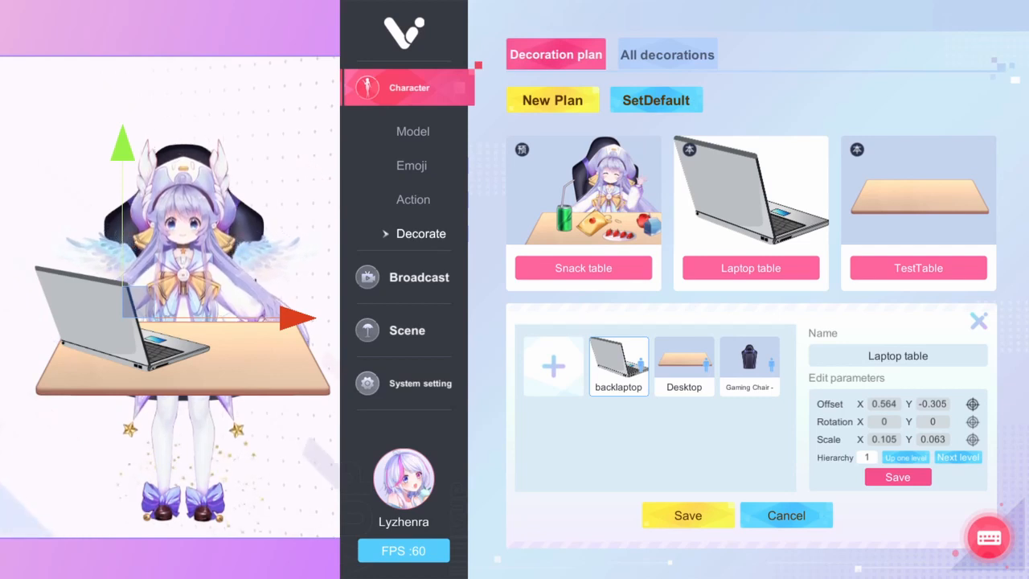
left_click(828, 445)
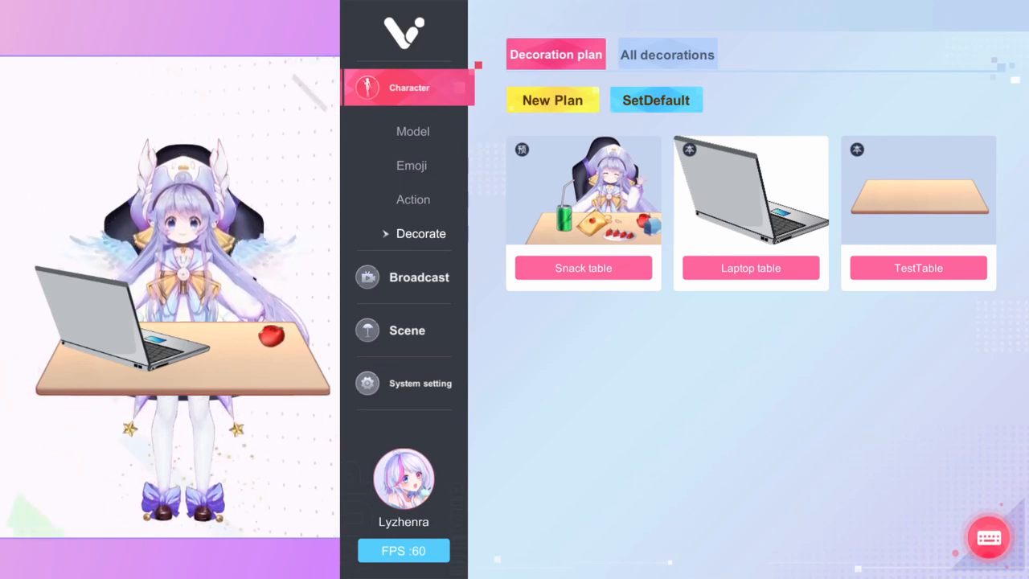
Browse the character's expressions and actions with the decorations in place and play the O_O action
left_click(432, 198)
left_click(422, 165)
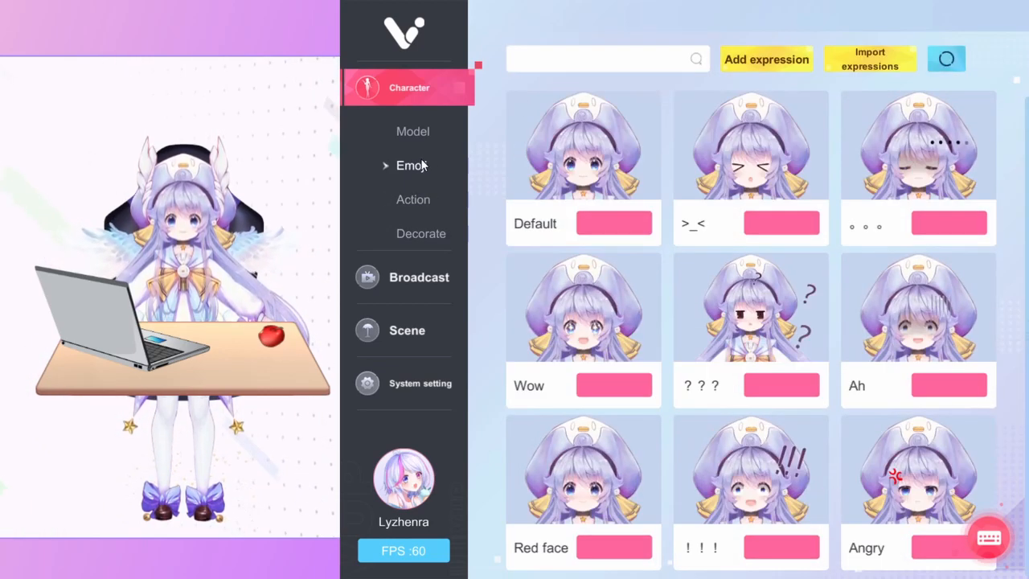
left_click(426, 201)
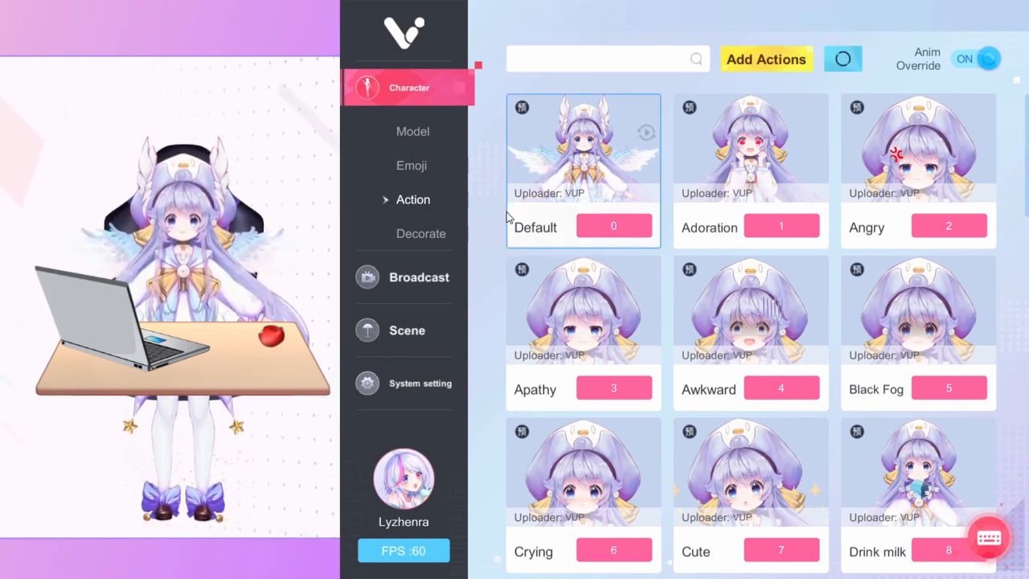
scroll(521, 118, "down", 6)
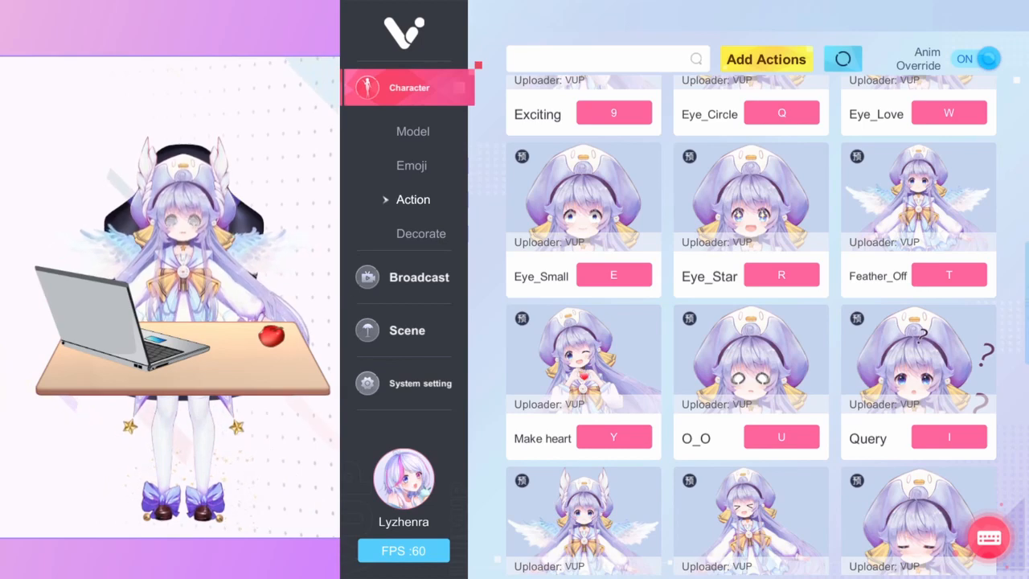
Try camera face capture with the HD Pro Webcam C920 and switch it off again
left_click(419, 276)
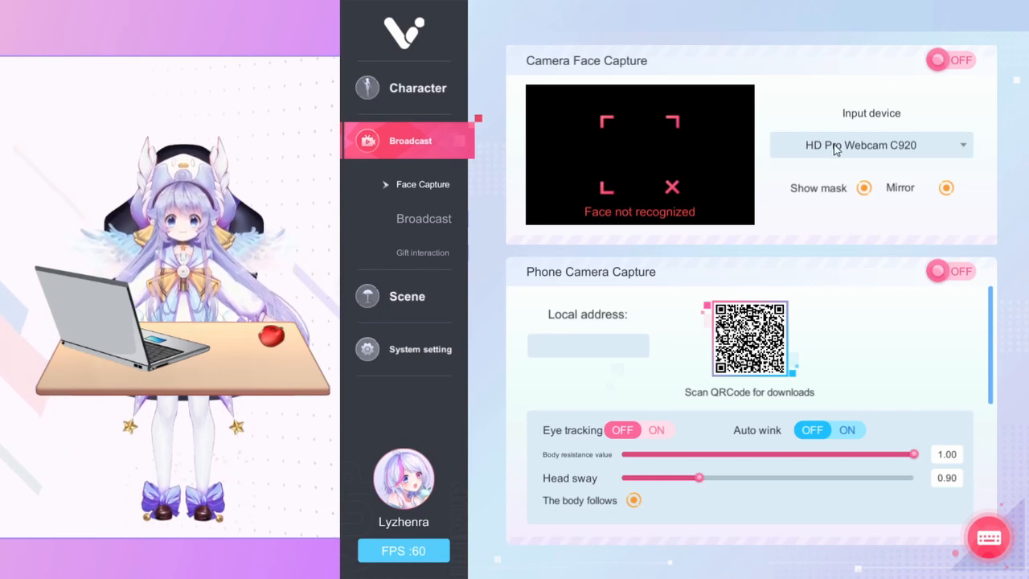
left_click(964, 61)
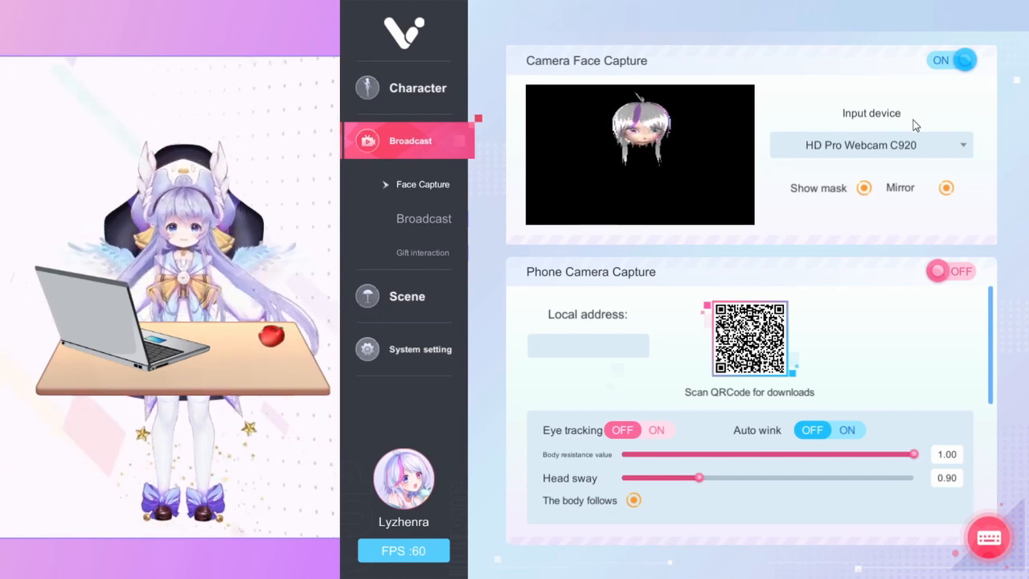
left_click(952, 60)
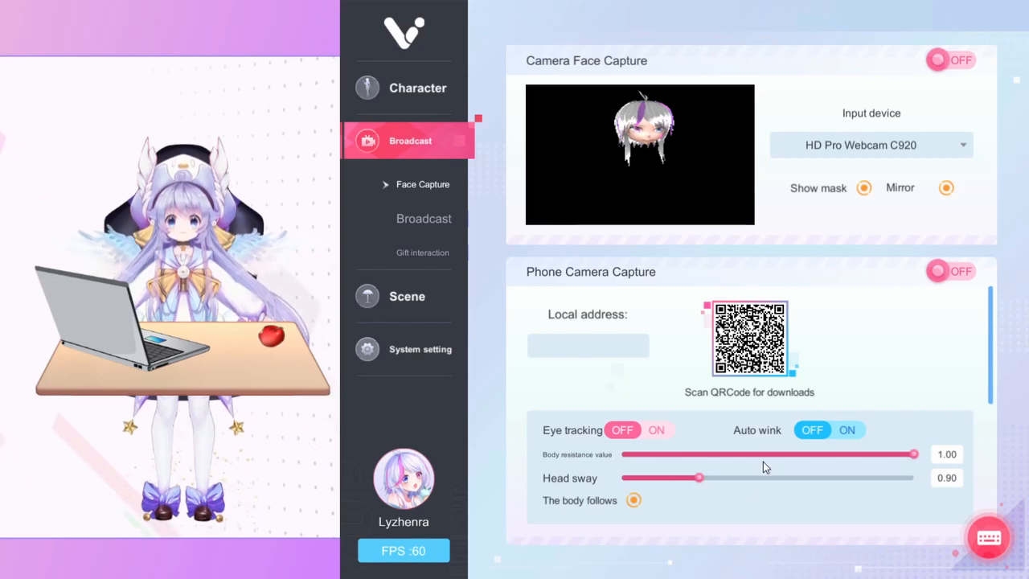
Review the phone camera capture settings and the broadcast options, including the Transparent stream instructions for OBS
scroll(763, 461, "down", 4)
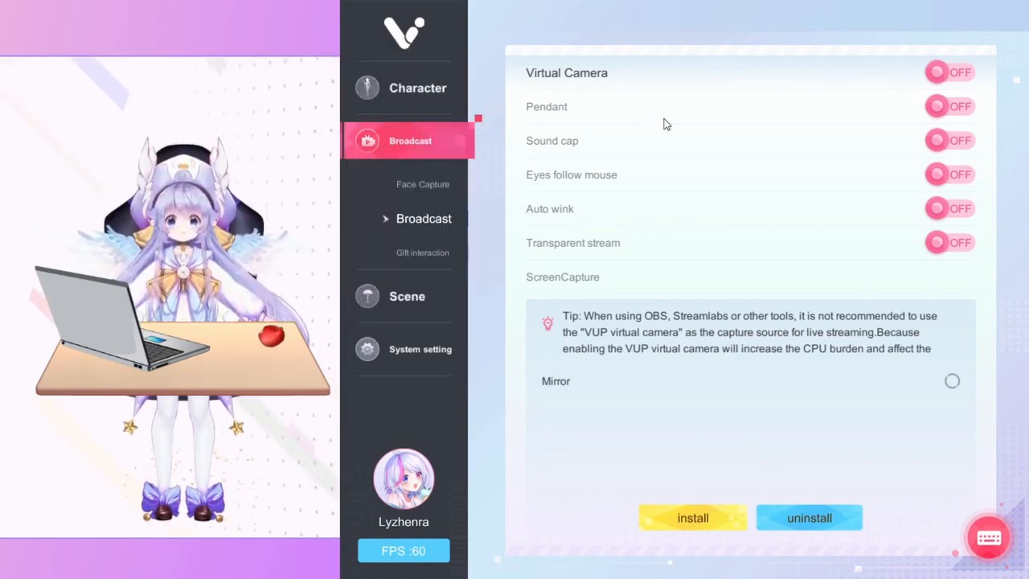
mouse_move(570, 258)
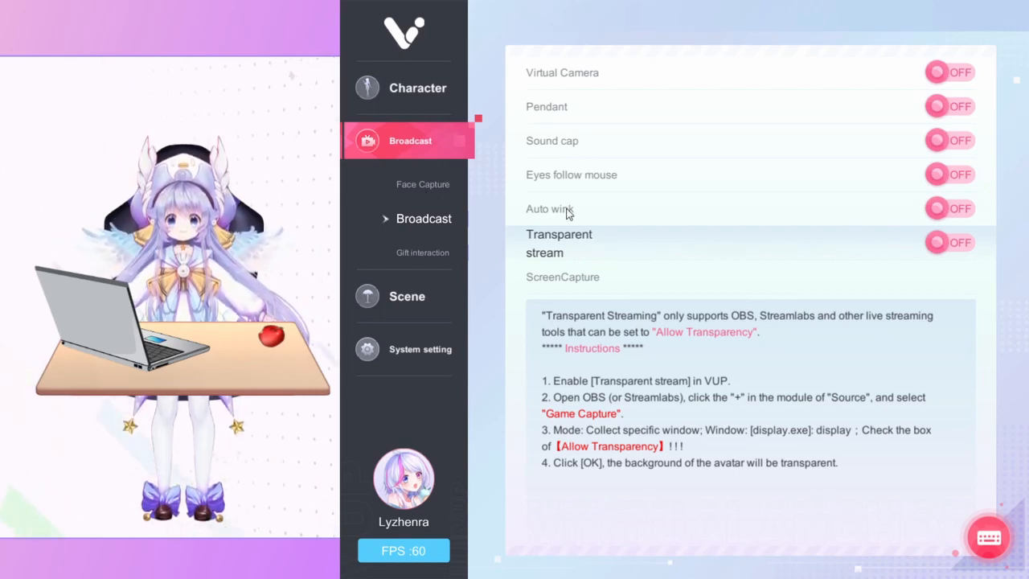
left_click(417, 88)
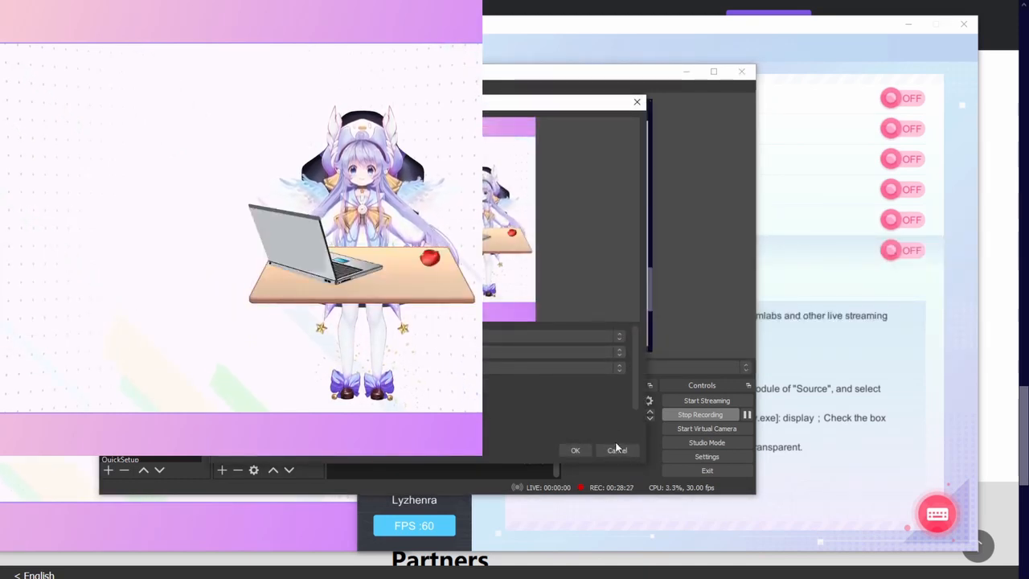
In OBS, crop the Game Capture source of VUP's display2D window around the character and place it in the canvas's bottom-right corner
left_click(617, 451)
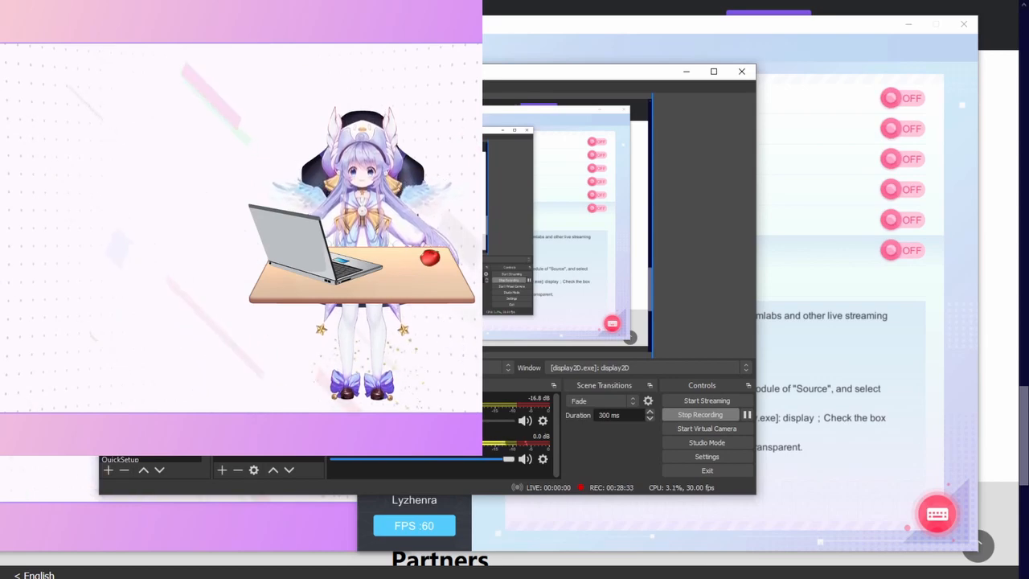
left_click_drag(321, 193, 598, 368)
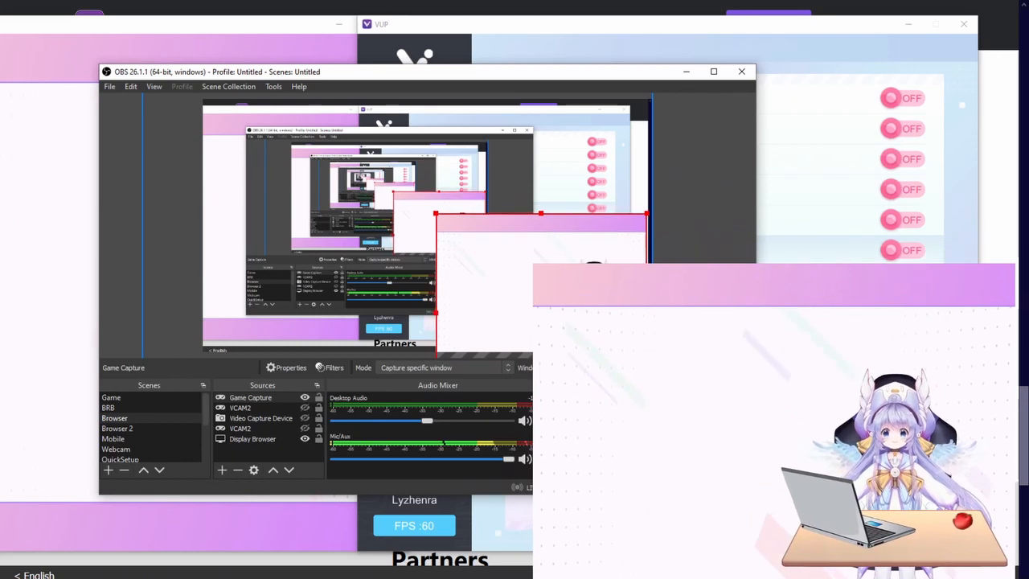
left_click_drag(554, 307, 561, 313)
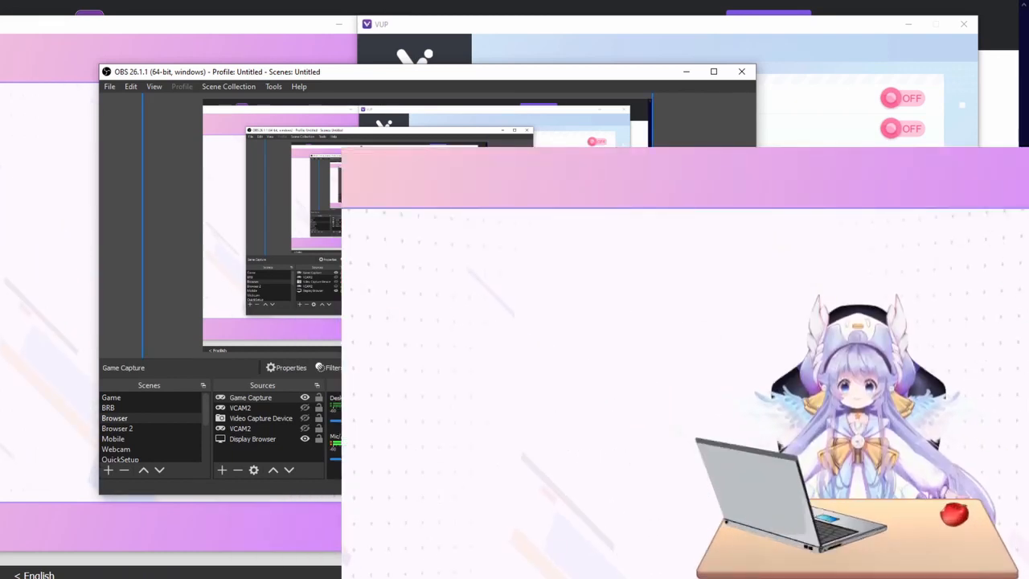
key("ctrl+e")
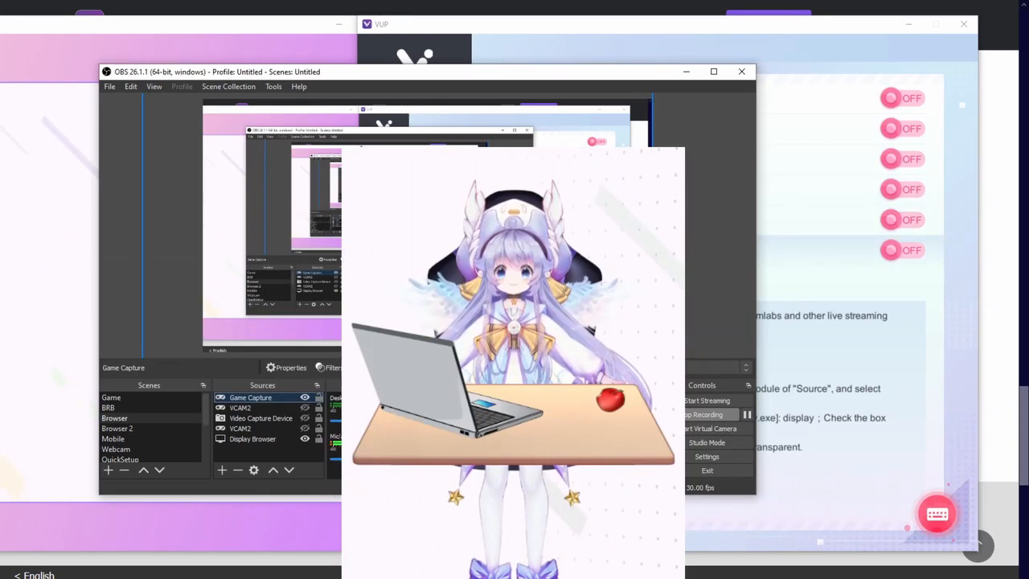
left_click_drag(428, 261, 596, 305)
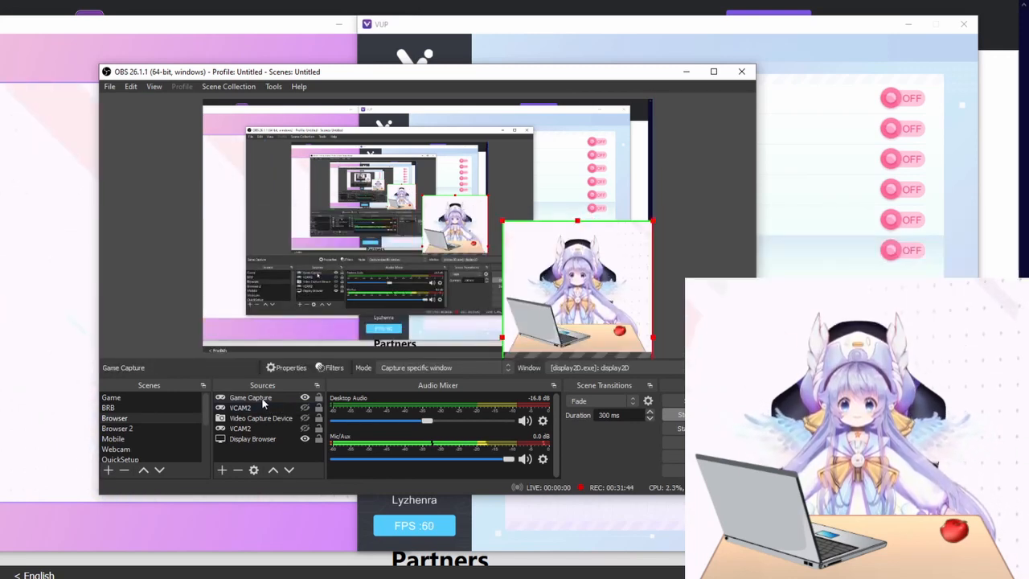
Turn on Transparent stream in VUP and move the Game Capture 2 source toward the bottom-right corner of the OBS canvas
left_click(265, 397)
left_click(330, 234)
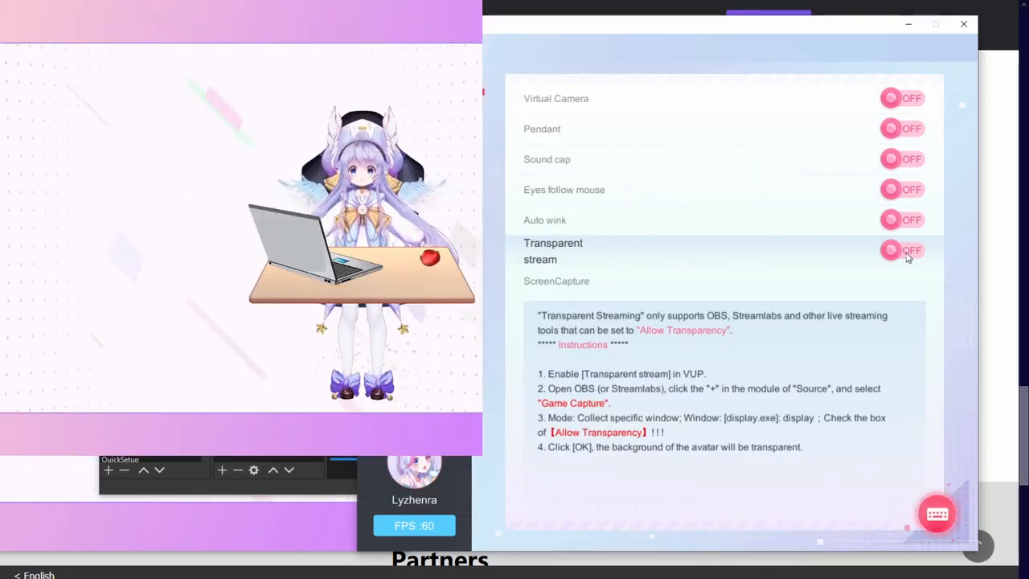
left_click(904, 252)
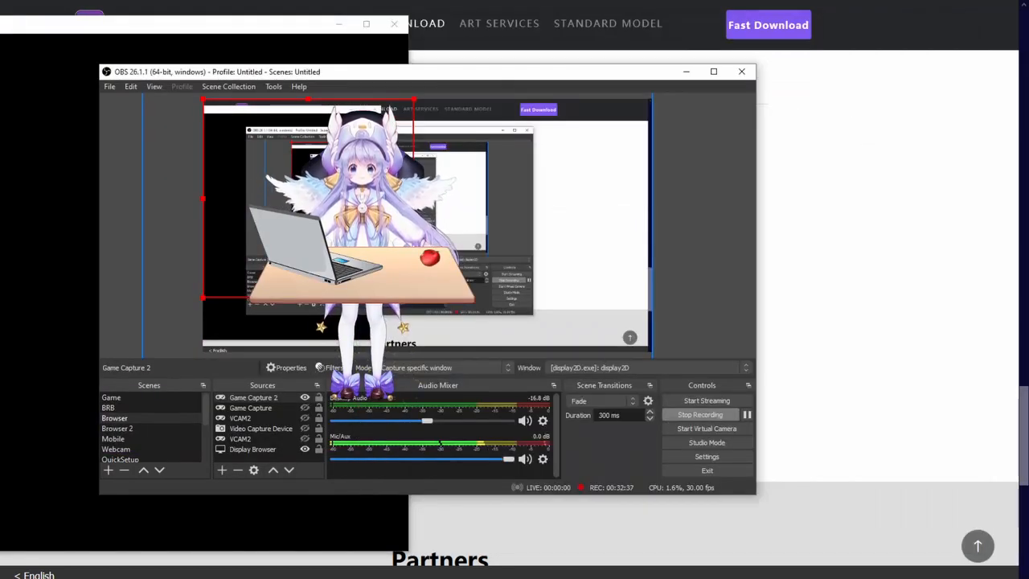
left_click_drag(352, 210, 591, 298)
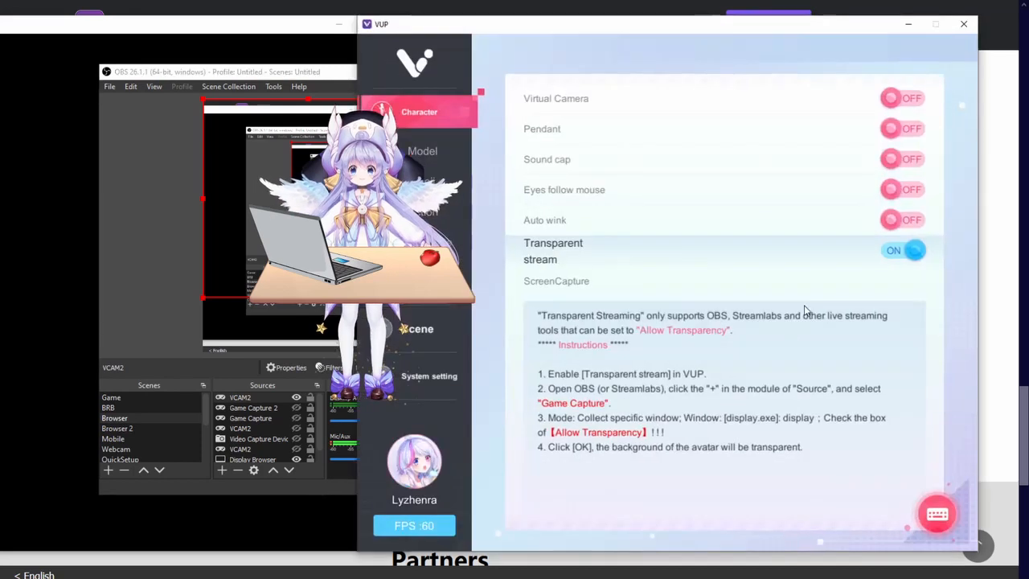
Turn off Transparent stream in VUP, apply the green Pure color scene and minimize the settings window
left_click(902, 250)
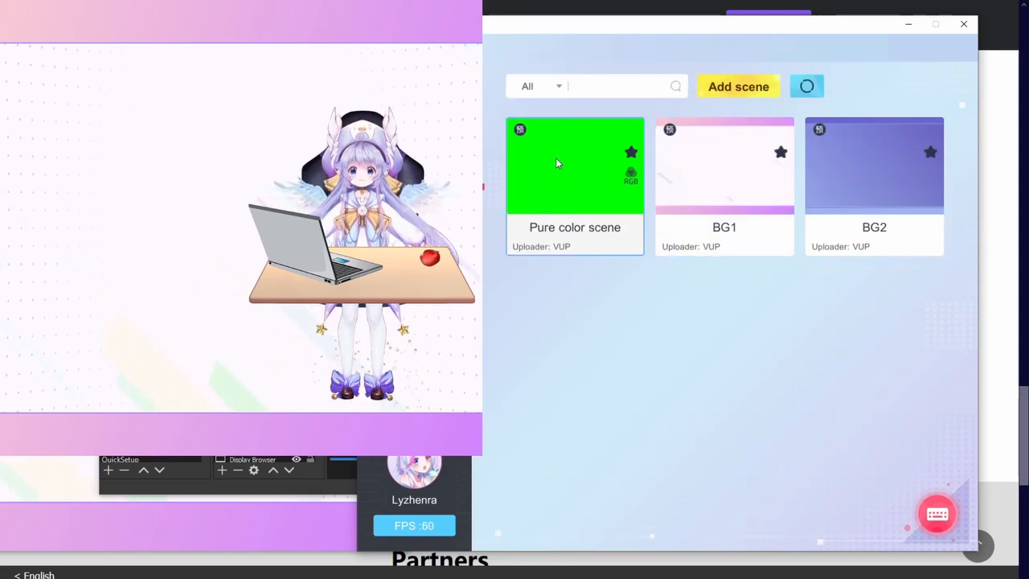
left_click(556, 161)
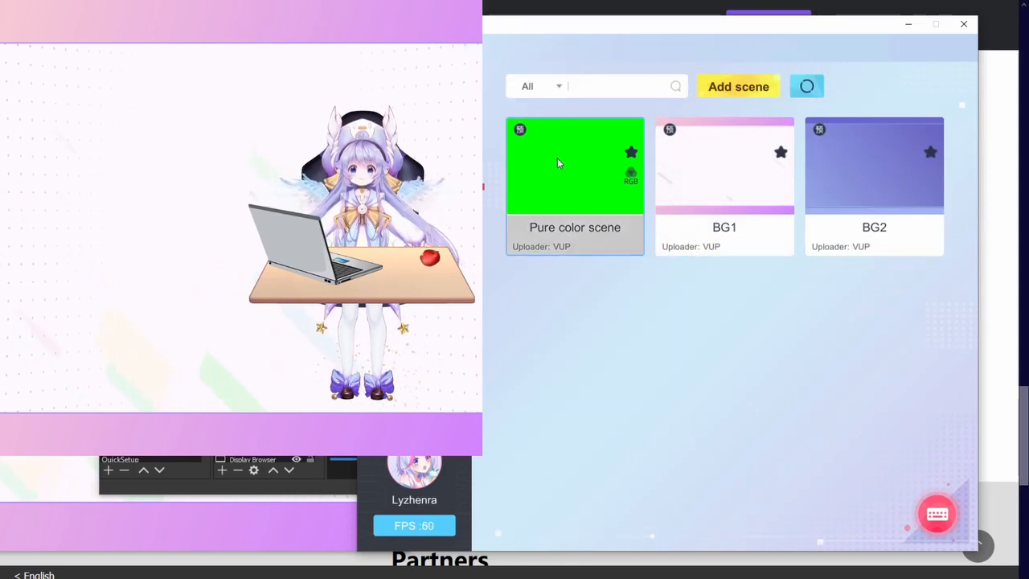
left_click(908, 24)
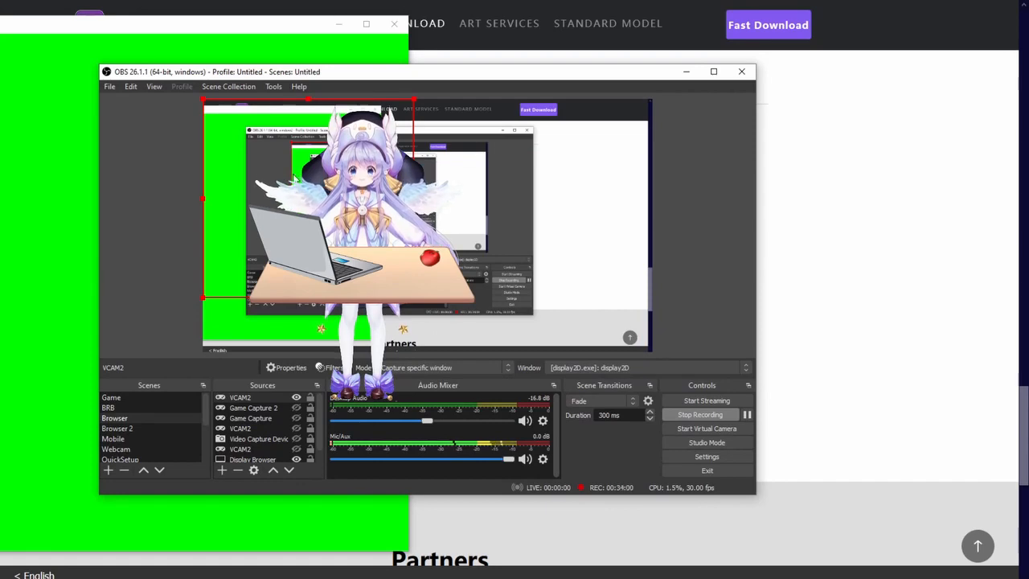
Adjust the similarity of VCAM2's green Chroma Key filter in OBS and move the keyed character toward the canvas's bottom-right corner
right_click(254, 397)
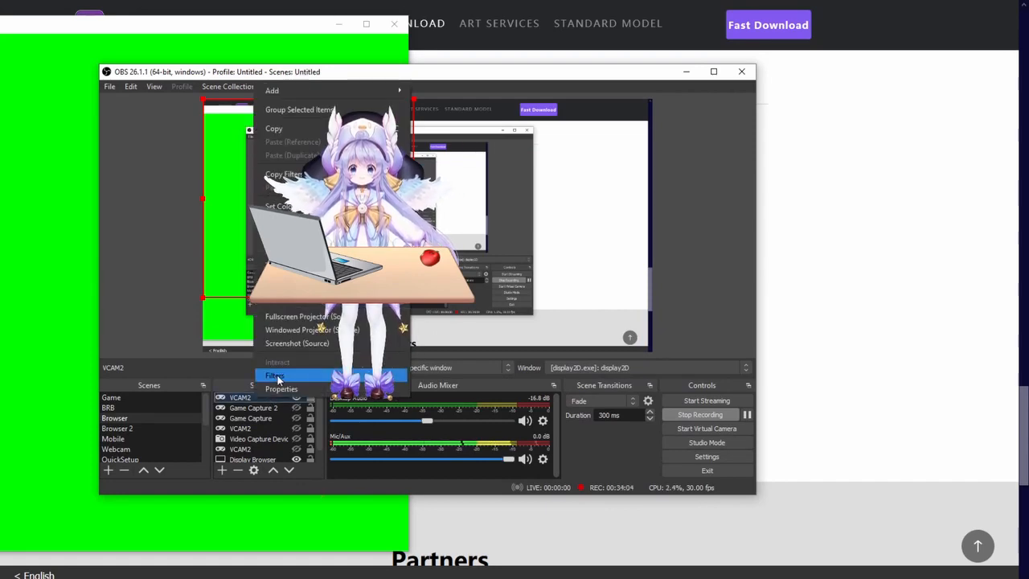
left_click(276, 377)
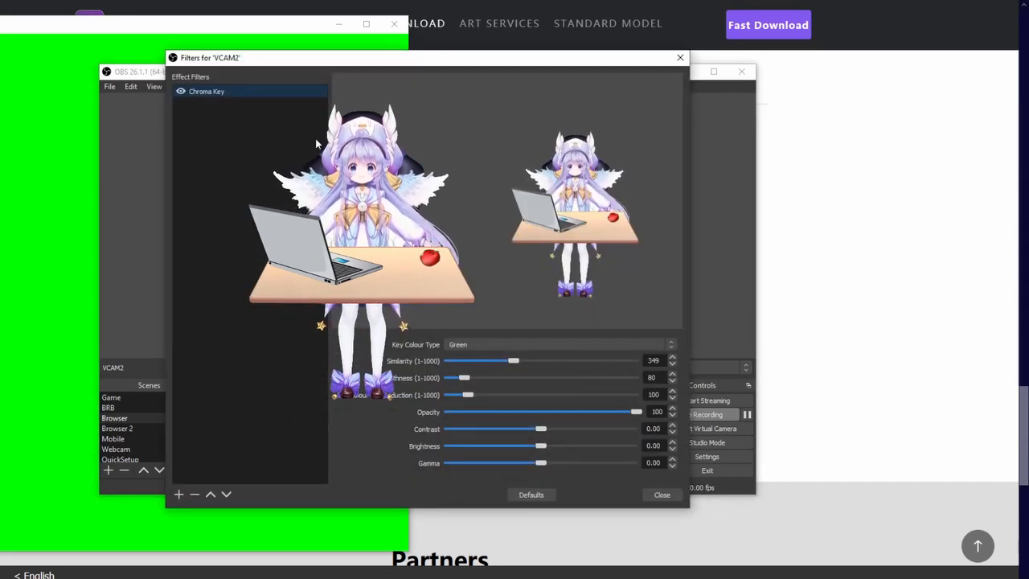
mouse_move(513, 361)
left_mouse_down()
mouse_move(531, 362)
mouse_move(514, 366)
left_mouse_up()
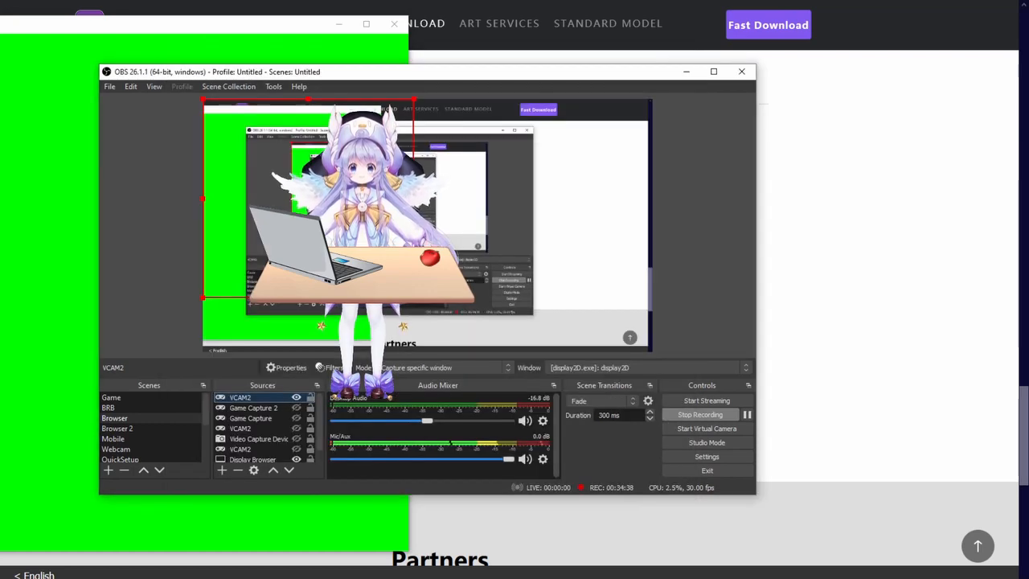
left_click_drag(362, 213, 393, 229)
left_click_drag(491, 241, 669, 296)
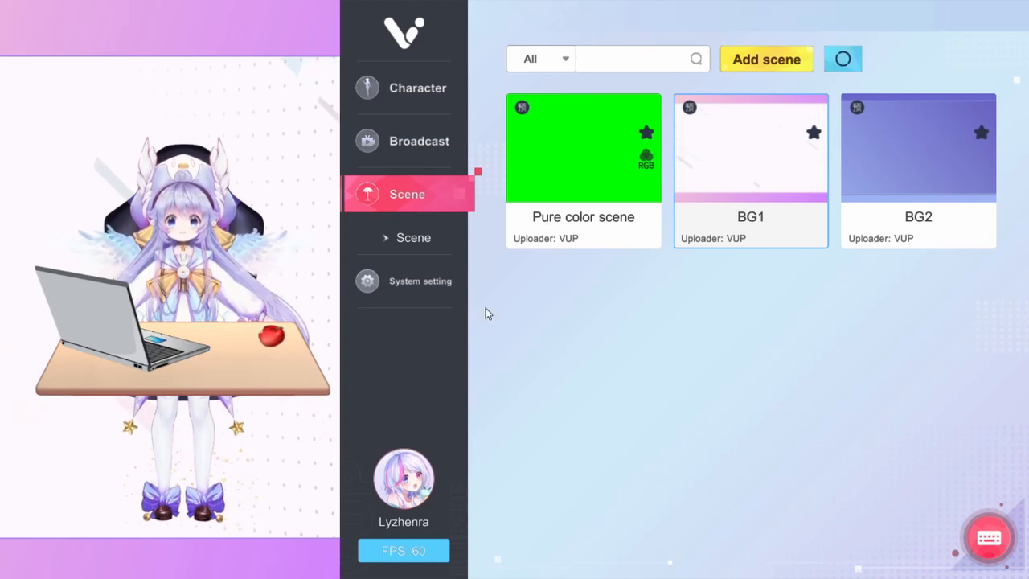
Switch to VUP, turn on gift interaction for Bilibili and trigger the 小心心 gift
left_click(395, 143)
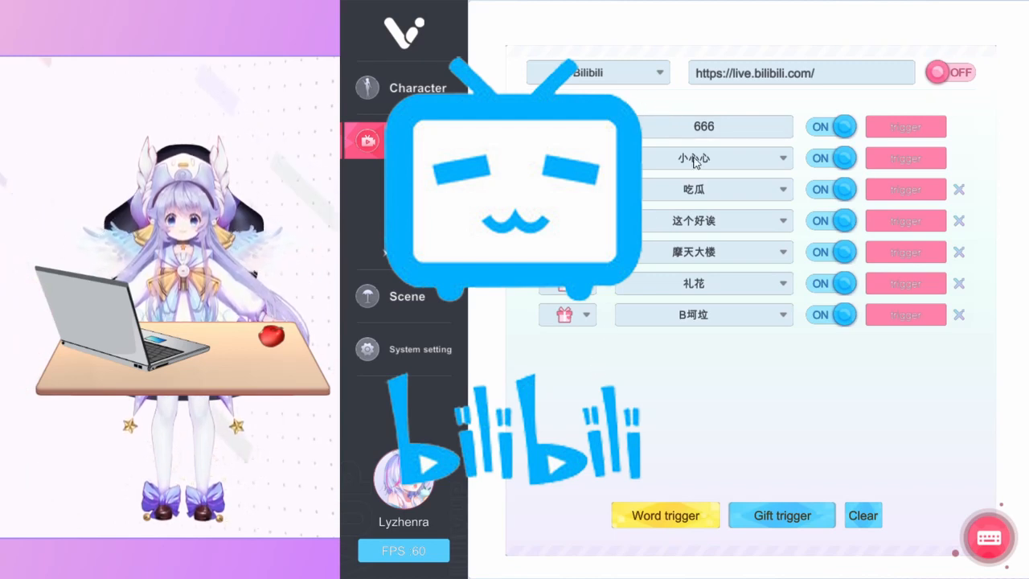
left_click(960, 74)
left_click(914, 161)
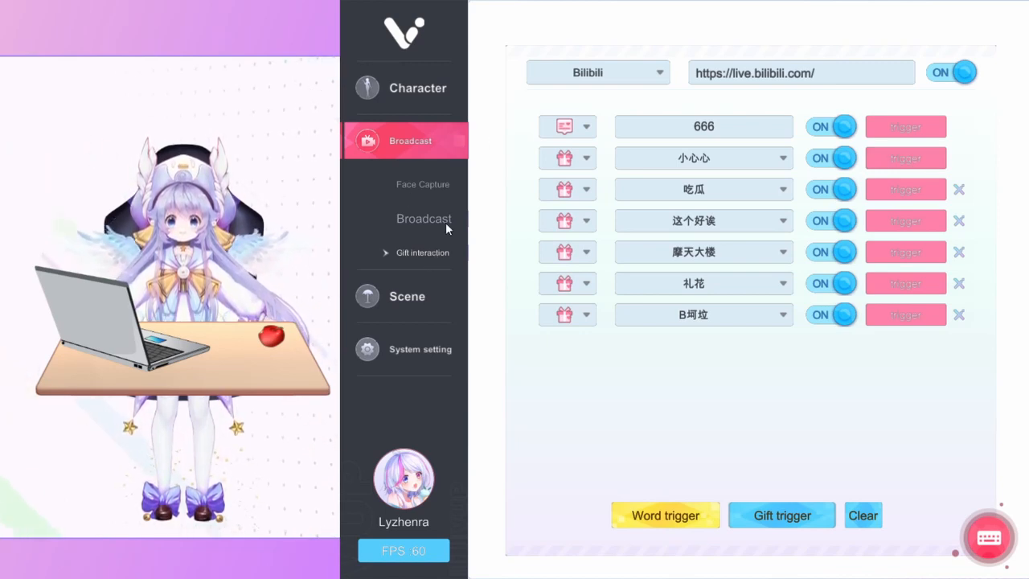
Try the character's Wow expression and return her to the Default expression
left_click(417, 88)
left_click(418, 163)
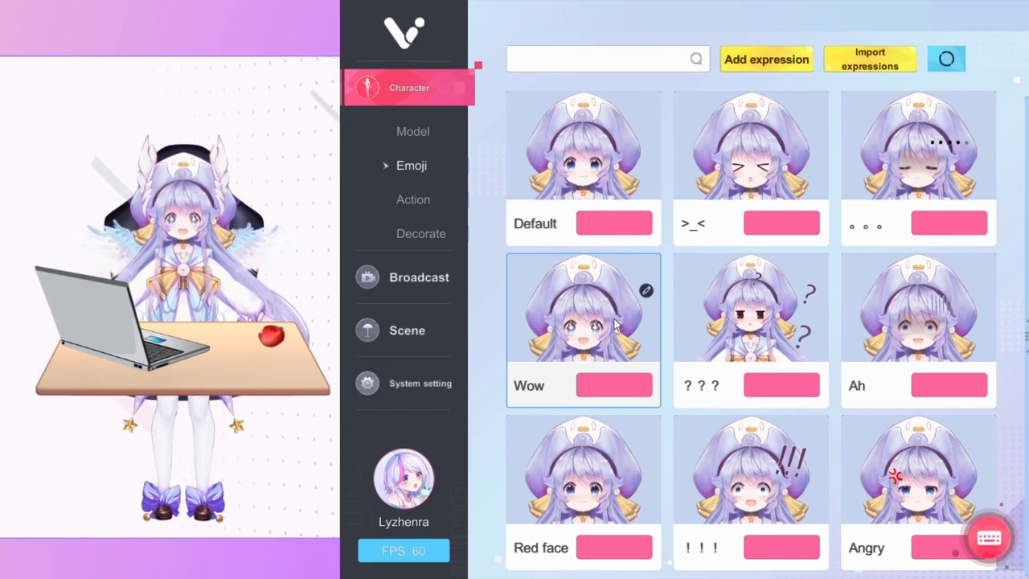
left_click(603, 192)
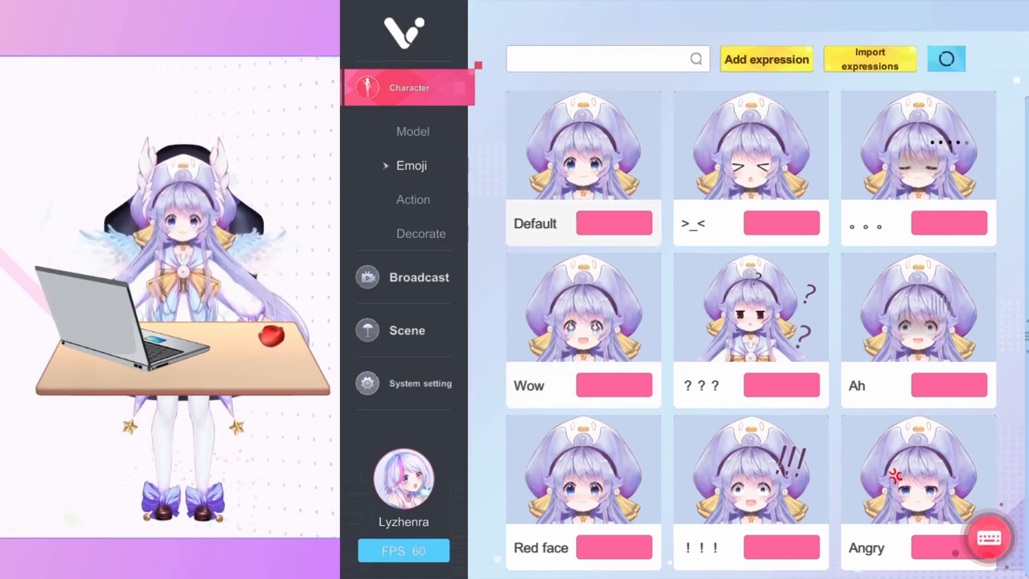